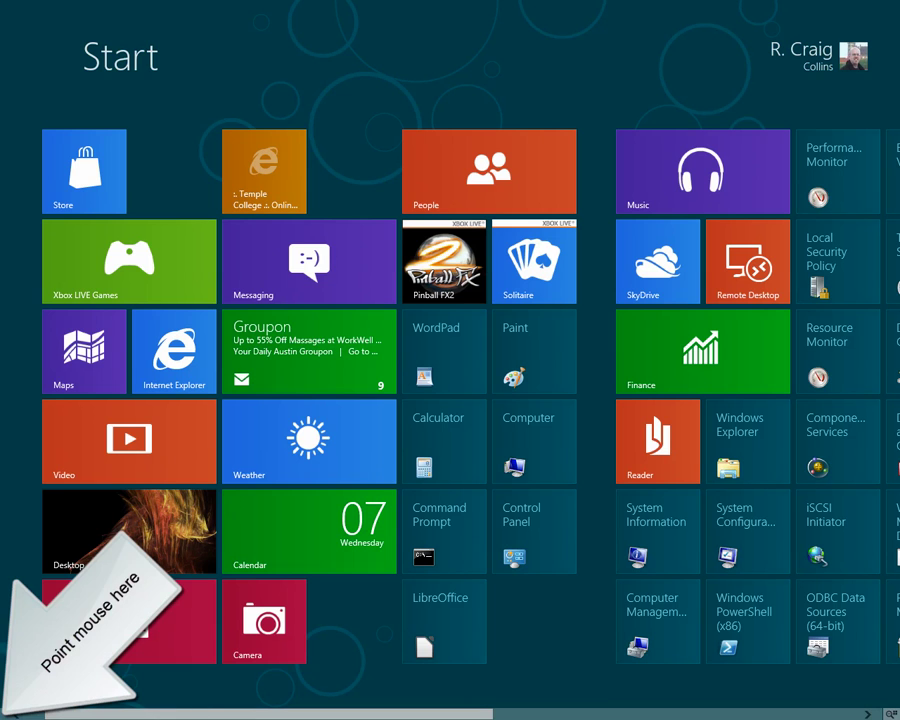
- Show the bottom-left quick-access menu of system tools, then close it
{"action": "mouse_move", "coordinate": [2, 717]}
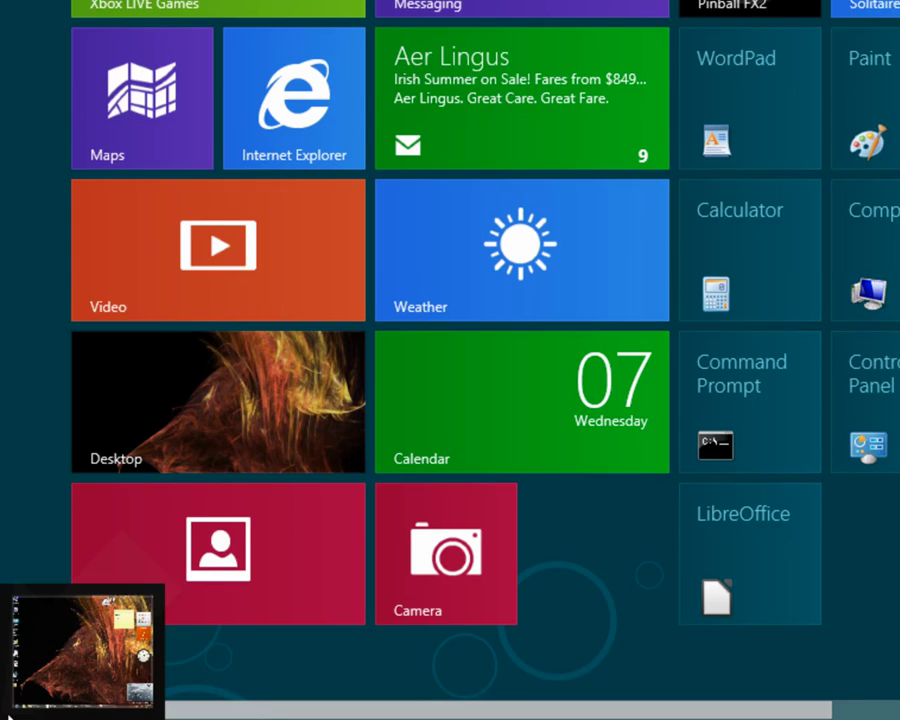
{"action": "right_click", "coordinate": [8, 710]}
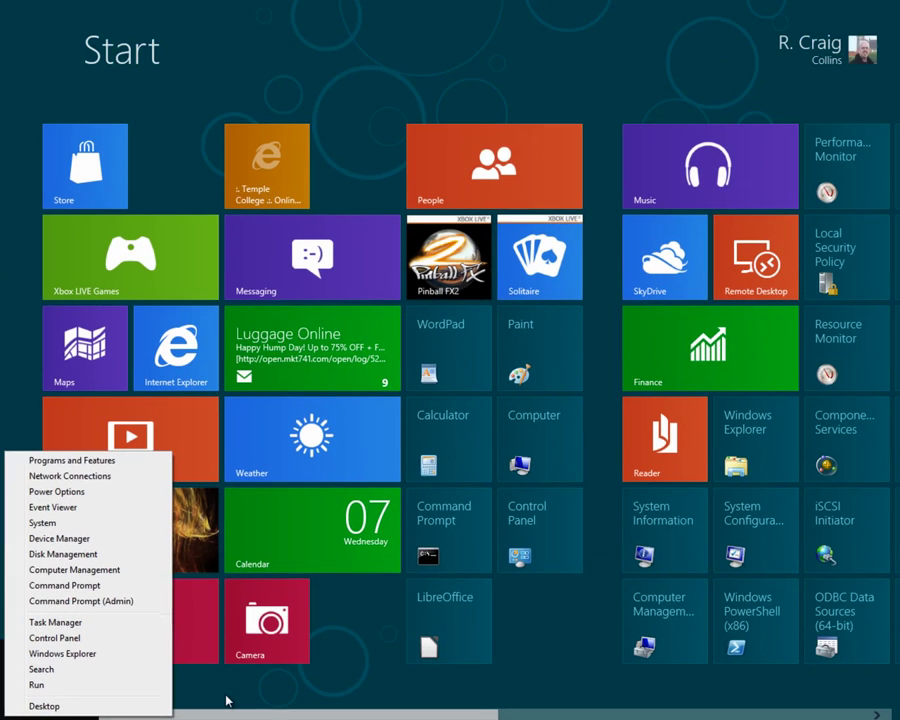
{"action": "left_click", "coordinate": [226, 696]}
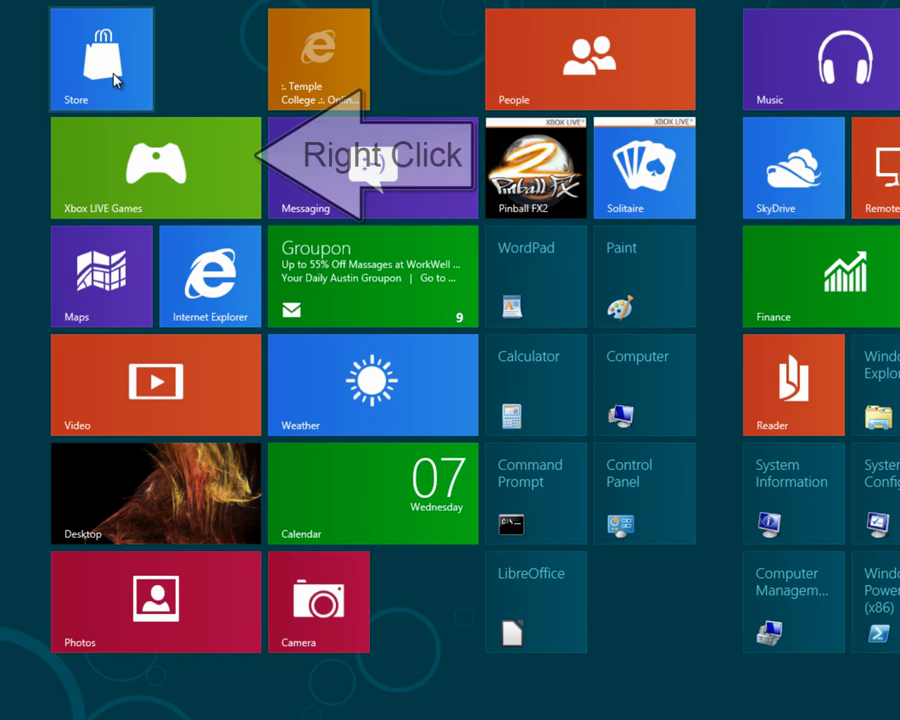
- Shrink the Xbox LIVE Games tile to small size, widen it back, then deselect it
{"action": "right_click", "coordinate": [237, 153]}
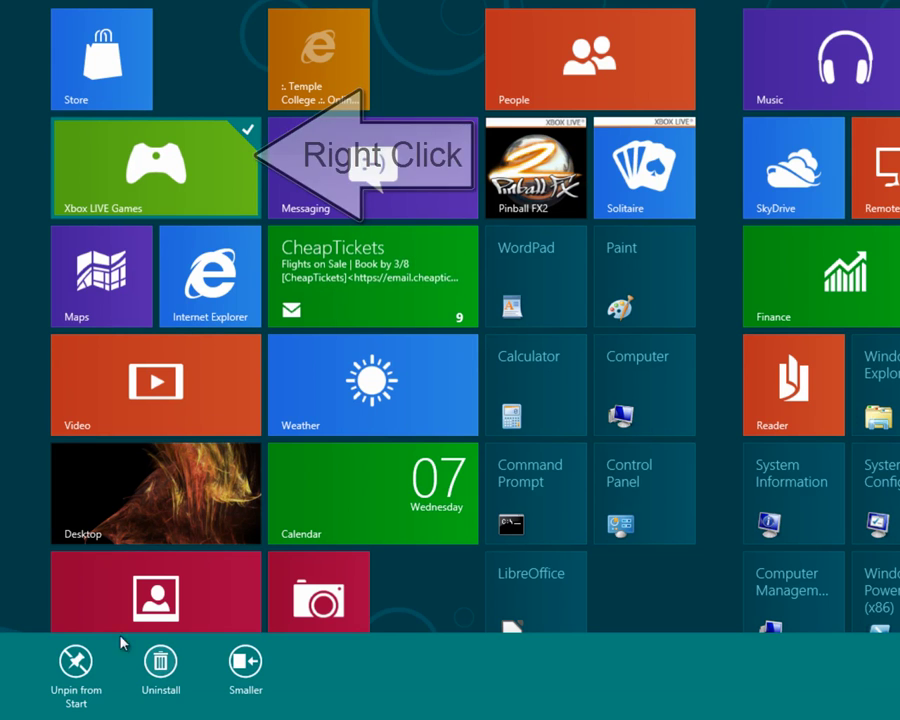
{"action": "left_click", "coordinate": [246, 664]}
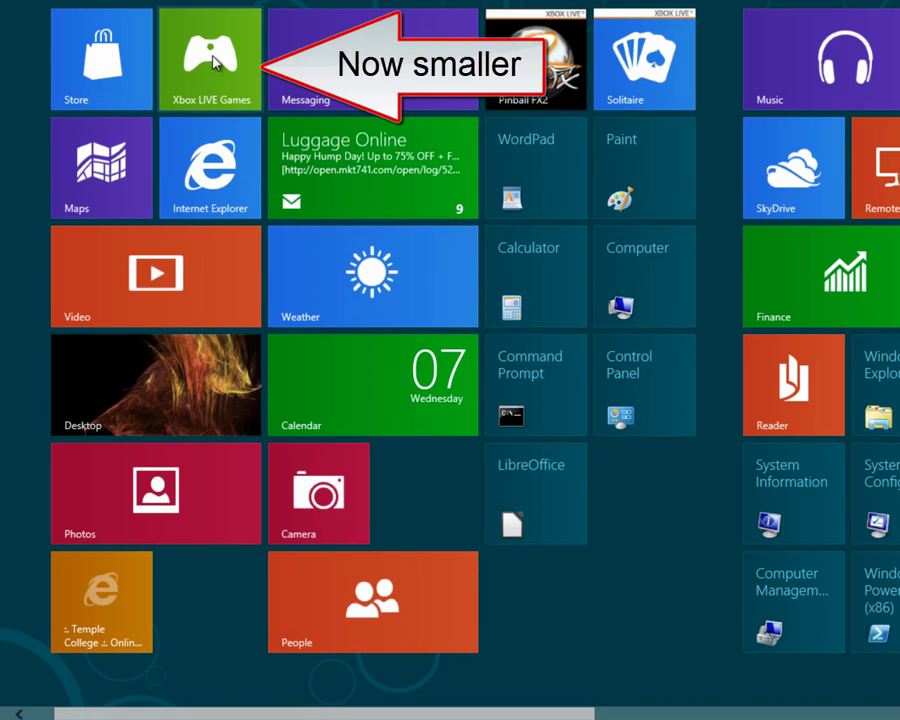
{"action": "right_click", "coordinate": [214, 64]}
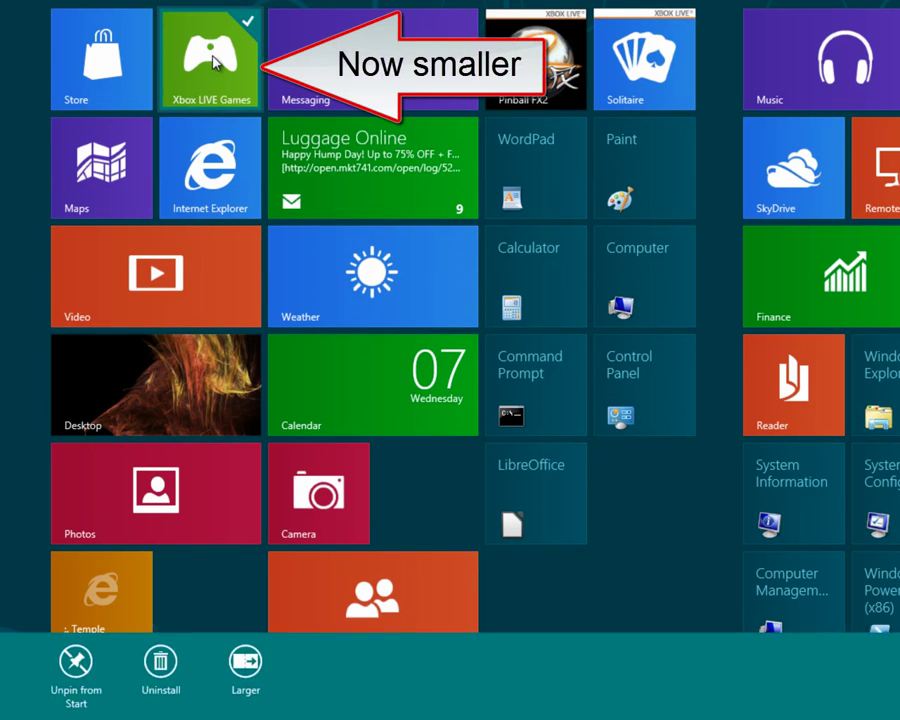
{"action": "left_click", "coordinate": [249, 668]}
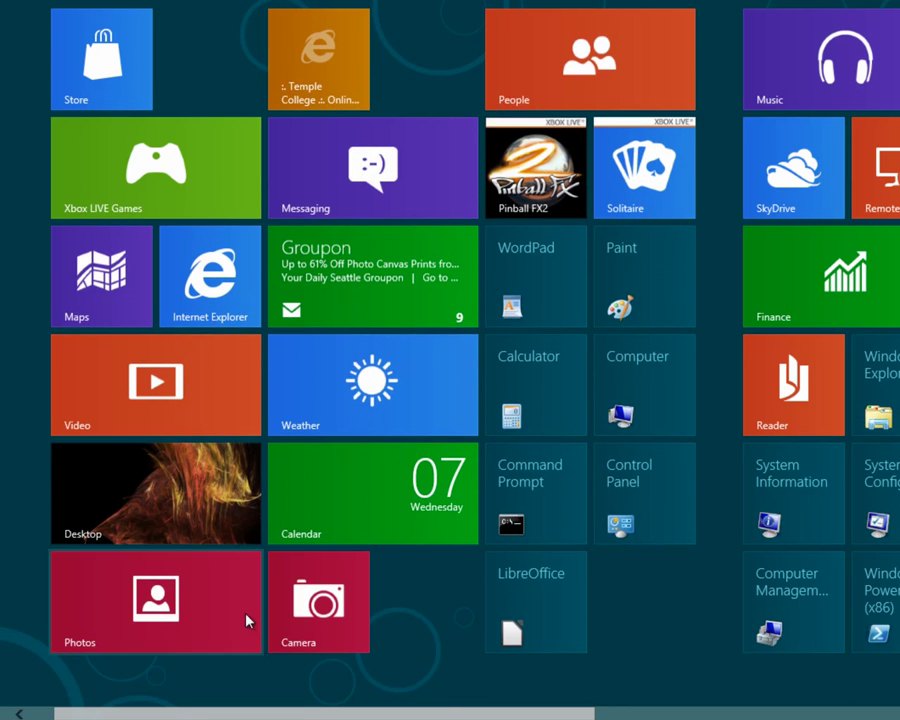
{"action": "right_click", "coordinate": [214, 209]}
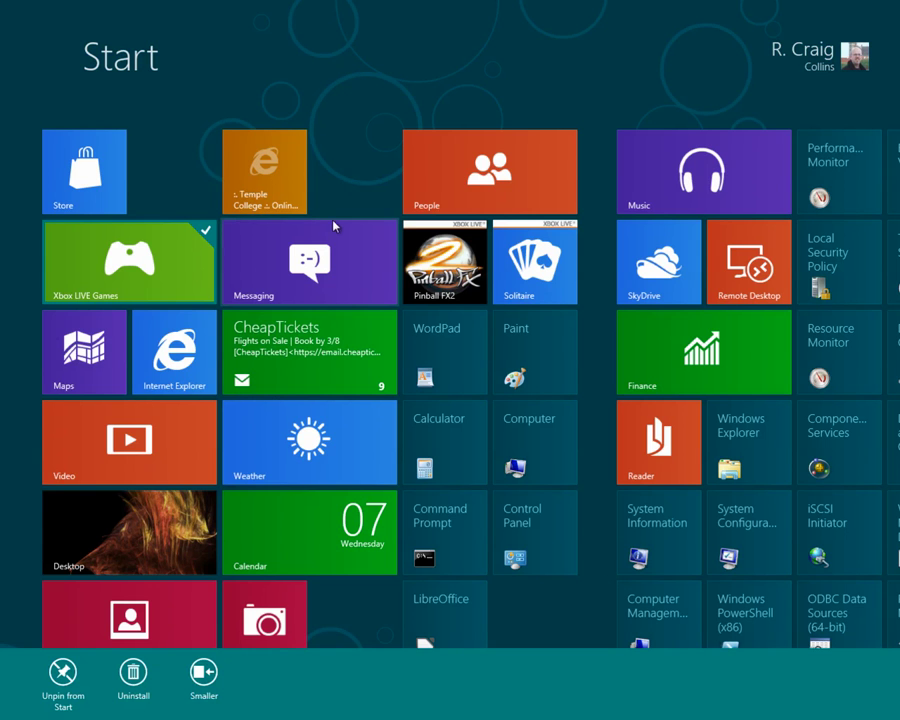
{"action": "key", "text": "Escape"}
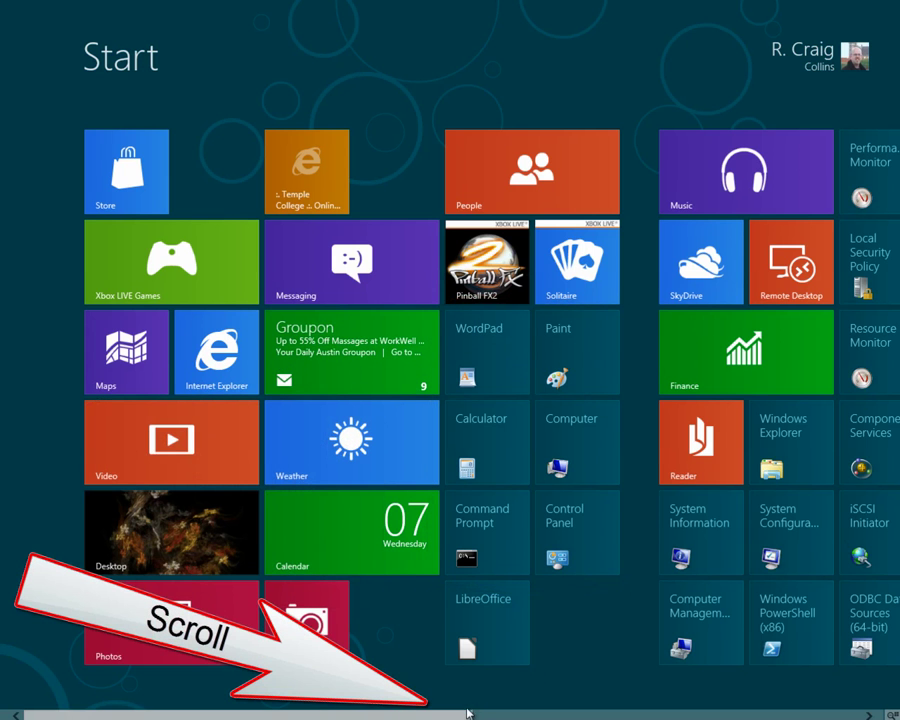
- Scroll across the Start screen to view the rest of its tiles
{"action": "left_click_drag", "start_coordinate": [462, 715], "coordinate": [664, 715]}
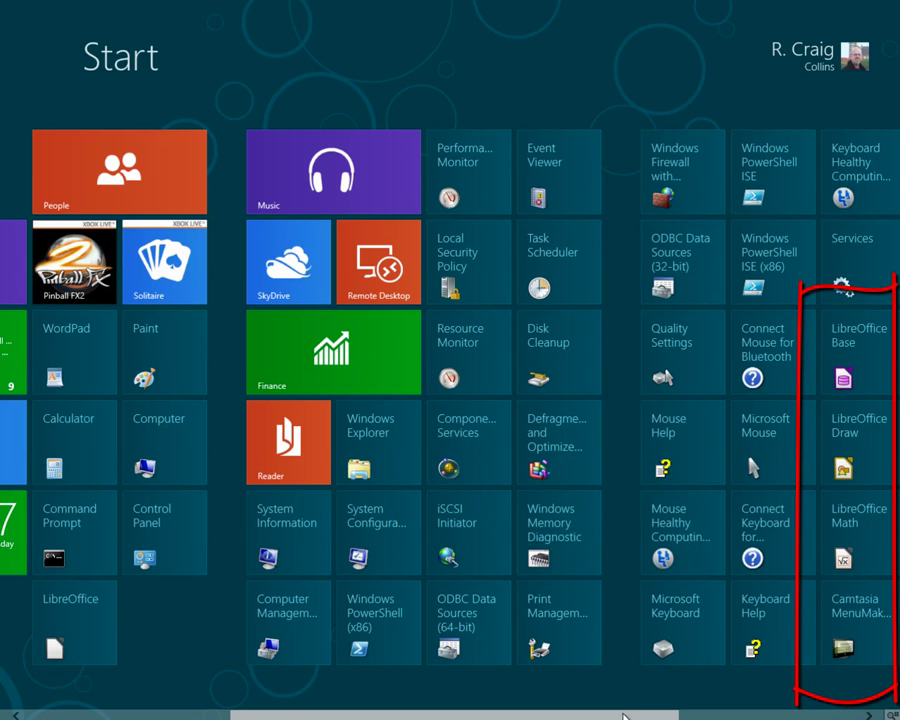
{"action": "scroll", "coordinate": [622, 716], "scroll_direction": "left", "scroll_amount": 3}
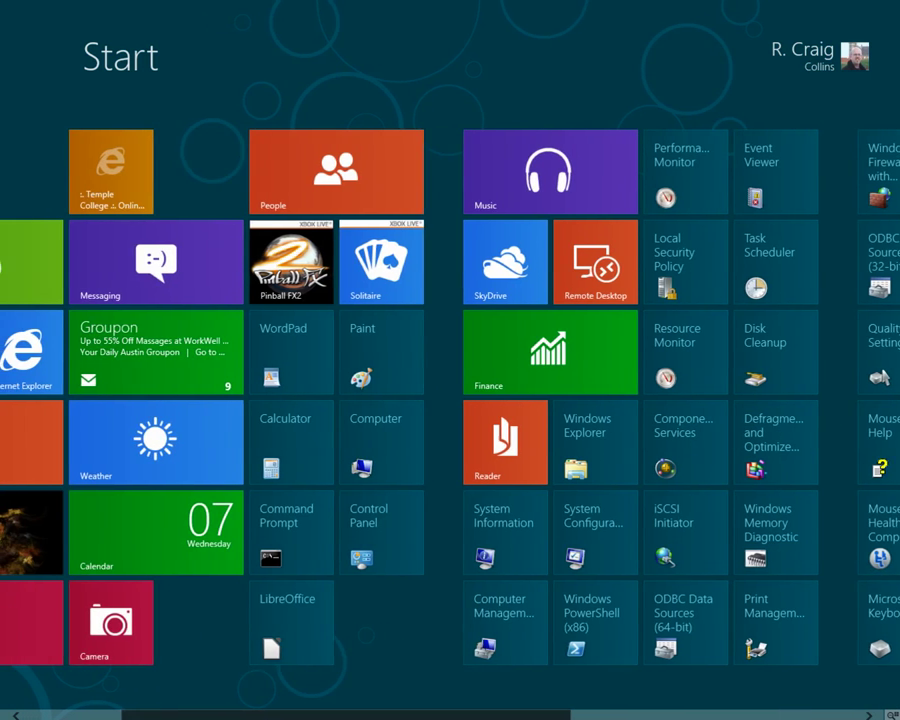
{"action": "scroll", "coordinate": [437, 716], "scroll_direction": "left", "scroll_amount": 2}
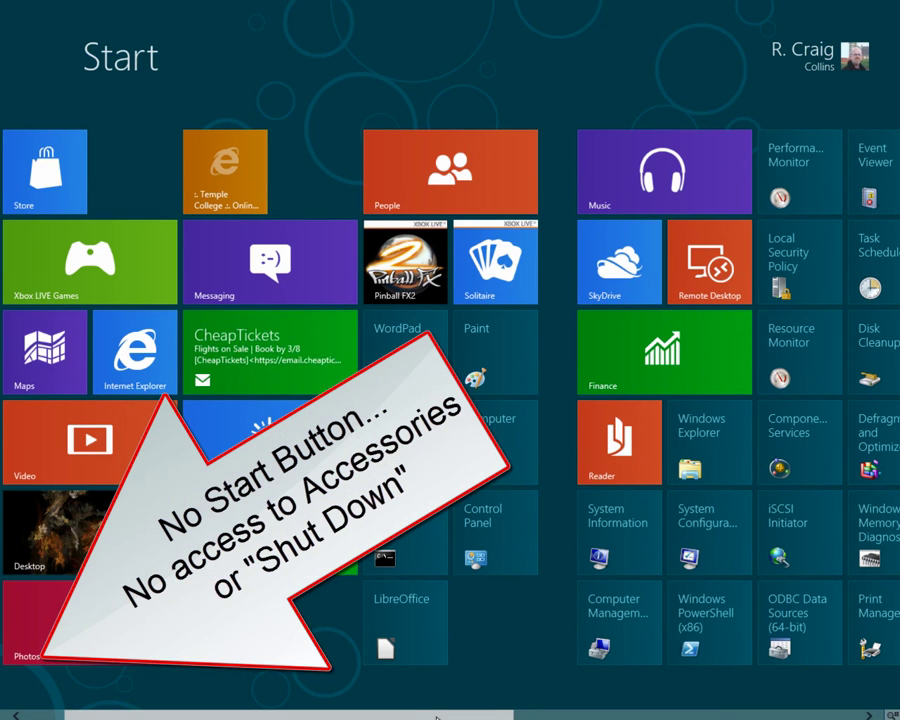
{"action": "left_click_drag", "start_coordinate": [437, 716], "coordinate": [406, 716]}
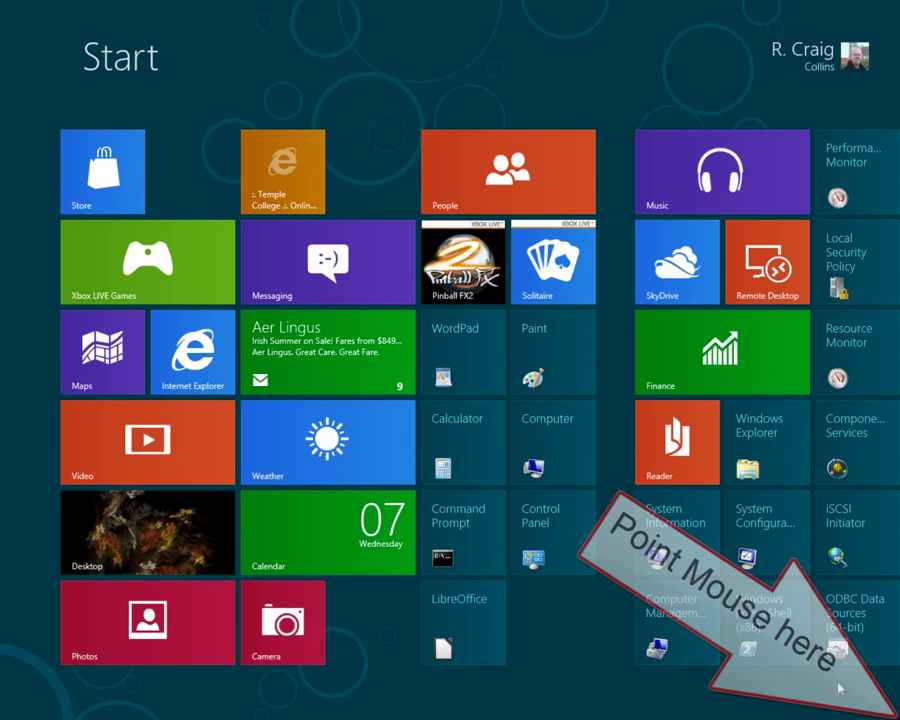
- From the Settings charm, view the Start screen's settings, then open PC settings
{"action": "mouse_move", "coordinate": [897, 711]}
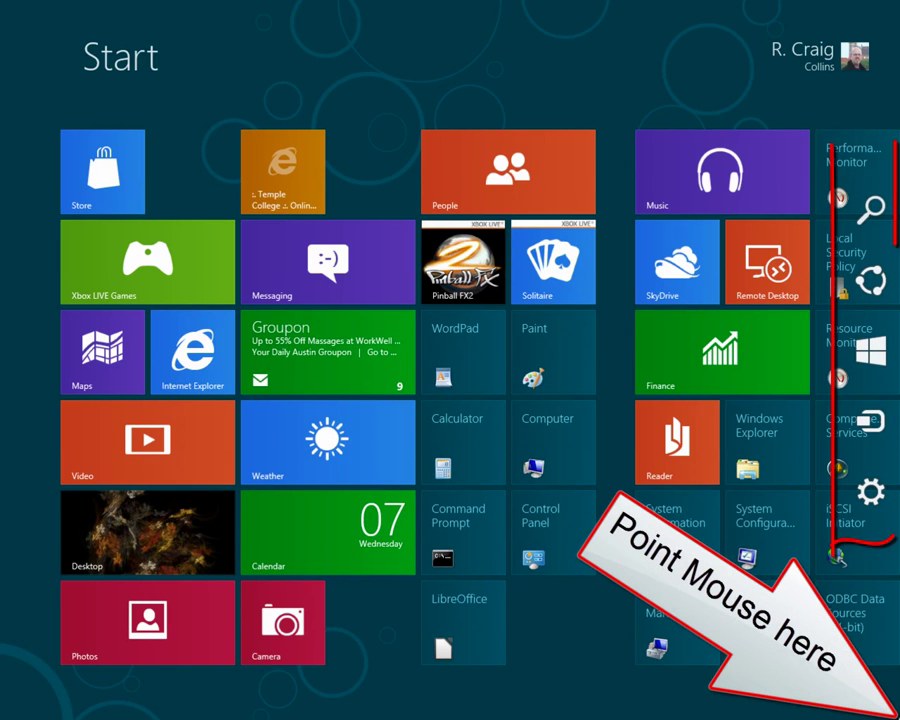
{"action": "mouse_move", "coordinate": [884, 583]}
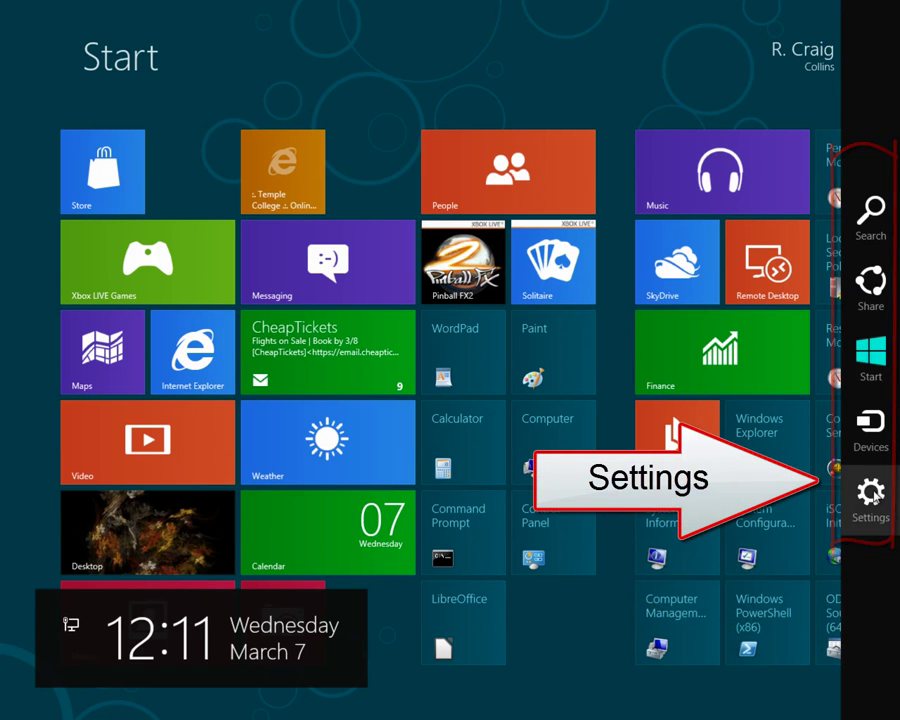
{"action": "left_click", "coordinate": [874, 495]}
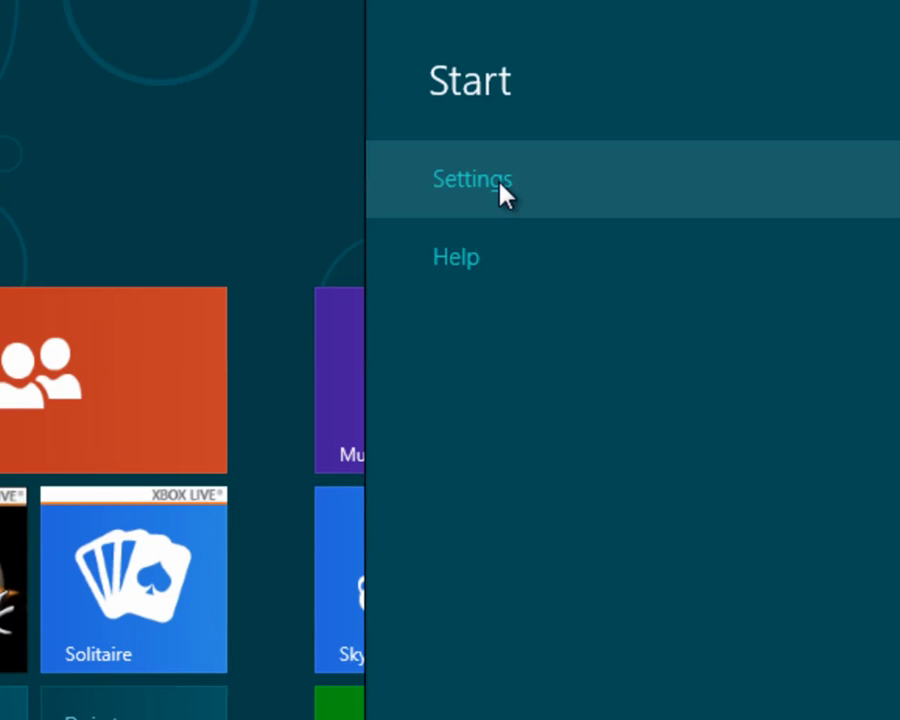
{"action": "left_click", "coordinate": [500, 184]}
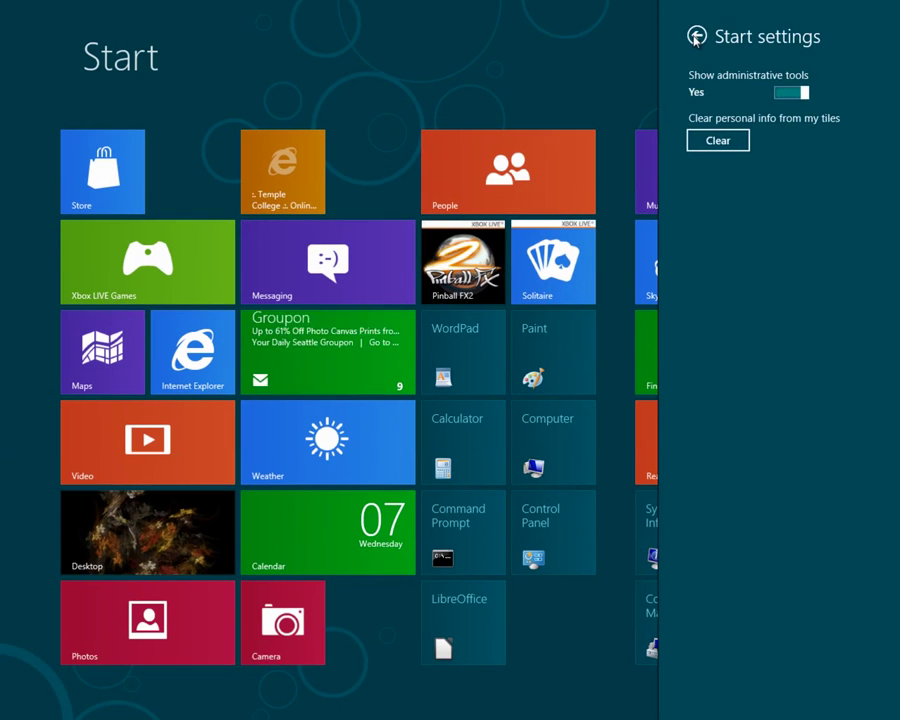
{"action": "left_click", "coordinate": [450, 82]}
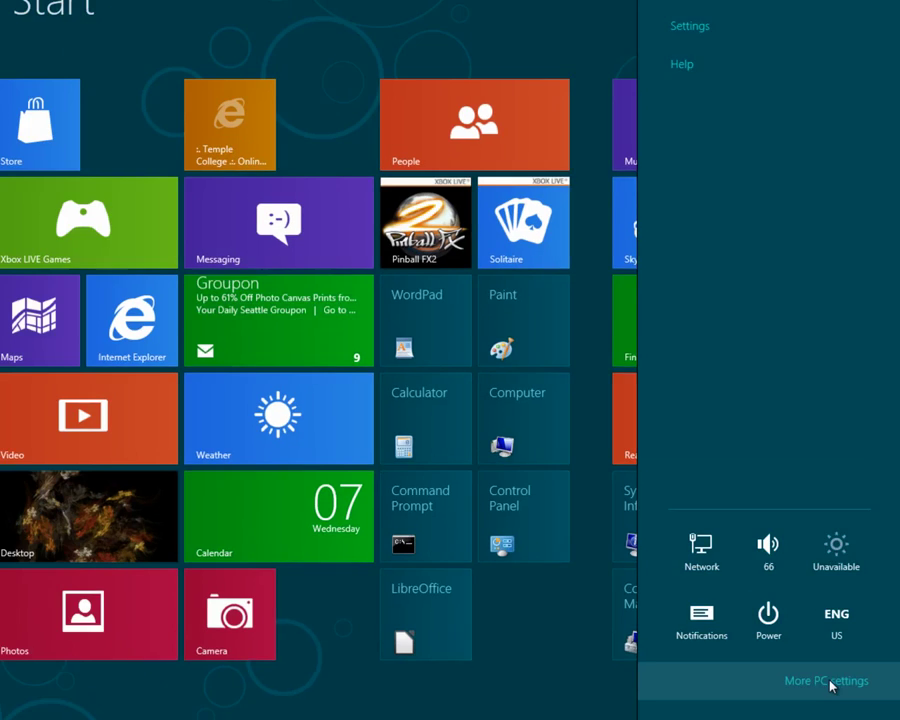
{"action": "left_click", "coordinate": [680, 598]}
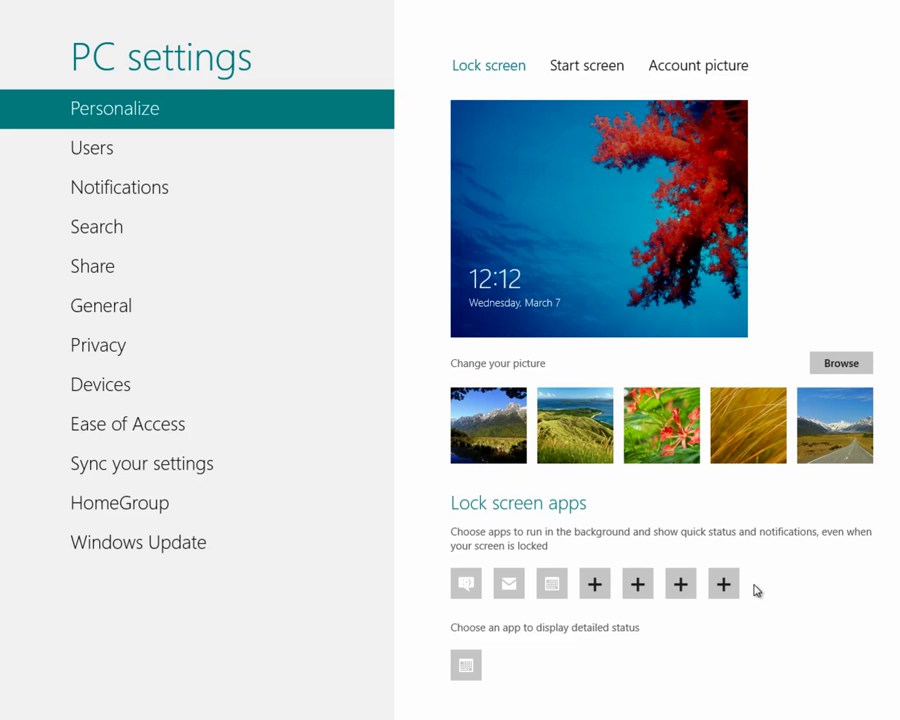
{"action": "key", "text": "super"}
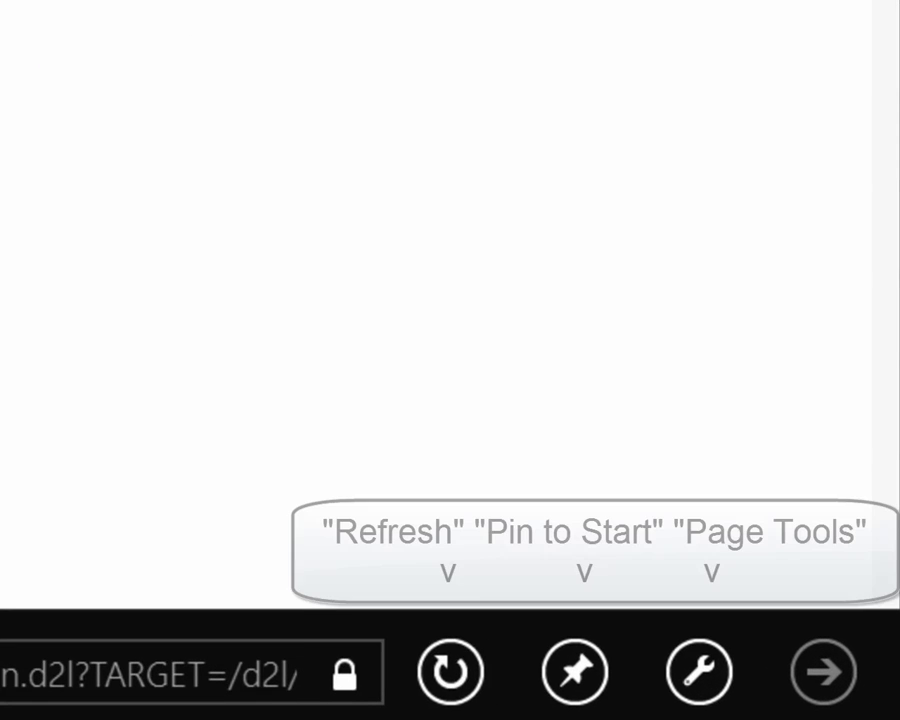
- Open the Temple College page in desktop Internet Explorer via View on the desktop, then return to Start
{"action": "left_click", "coordinate": [706, 684]}
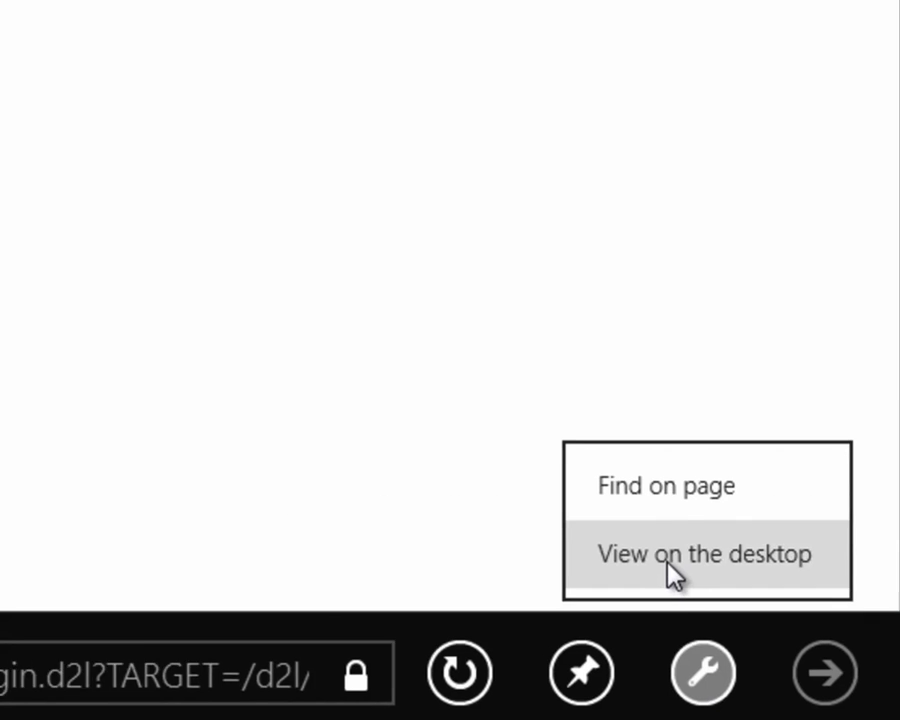
{"action": "left_click", "coordinate": [672, 552]}
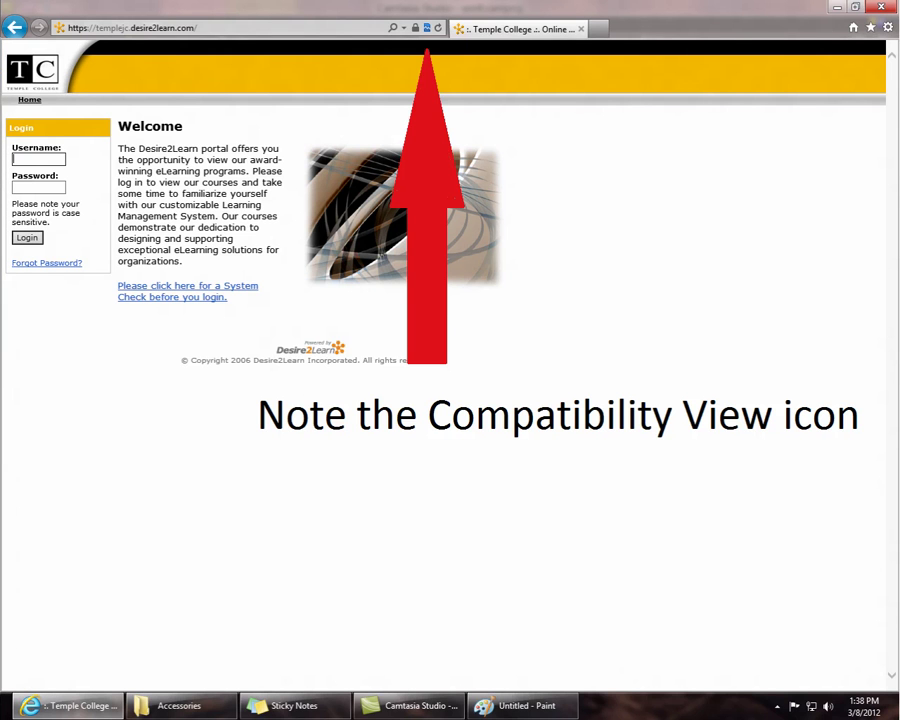
{"action": "key", "text": "super"}
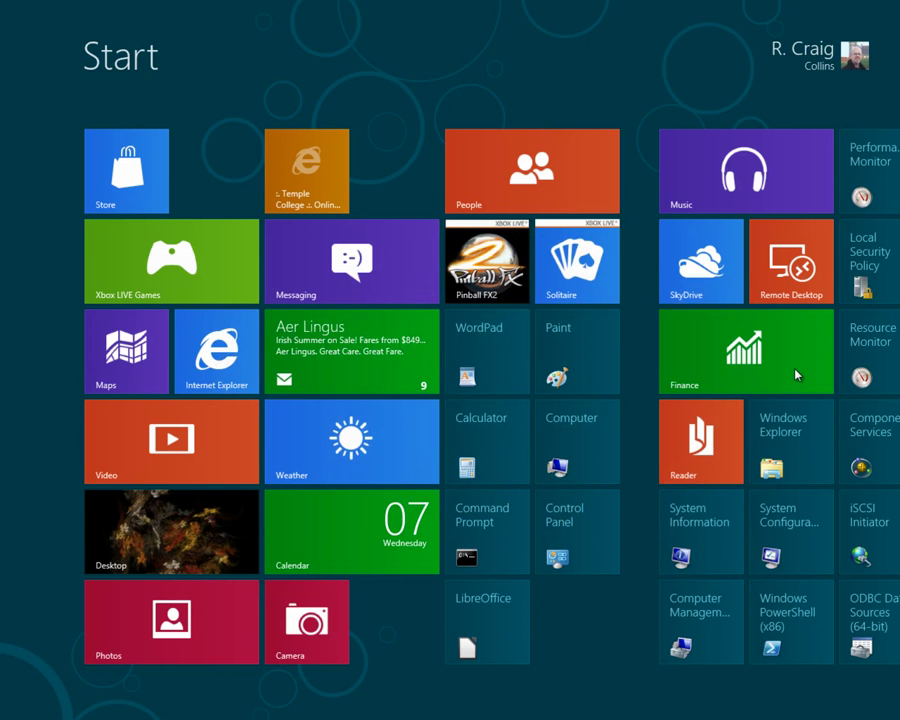
{"action": "type", "text": "not"}
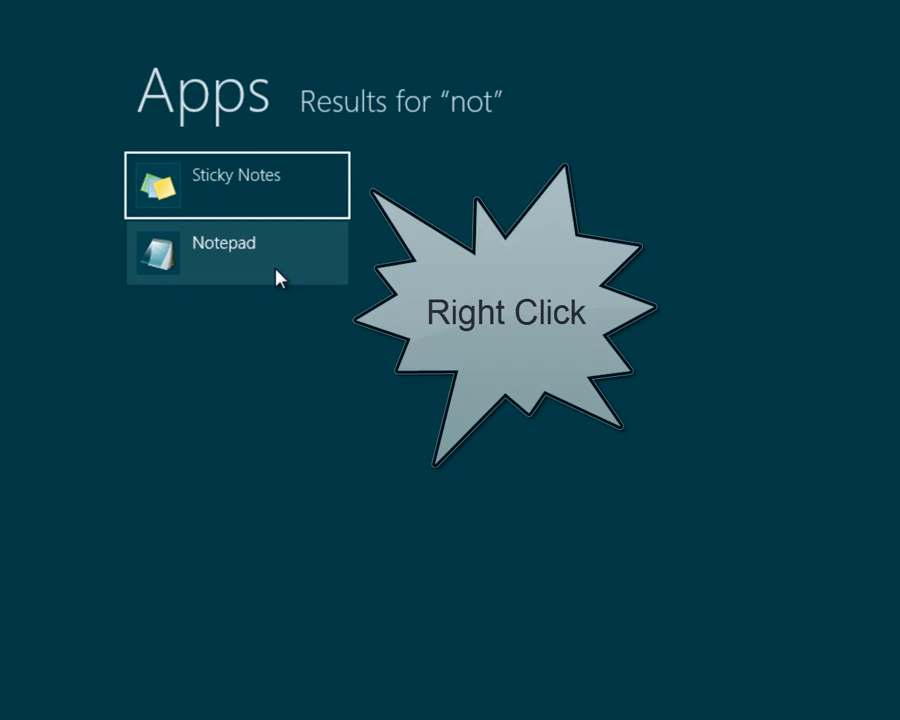
{"action": "right_click", "coordinate": [278, 278]}
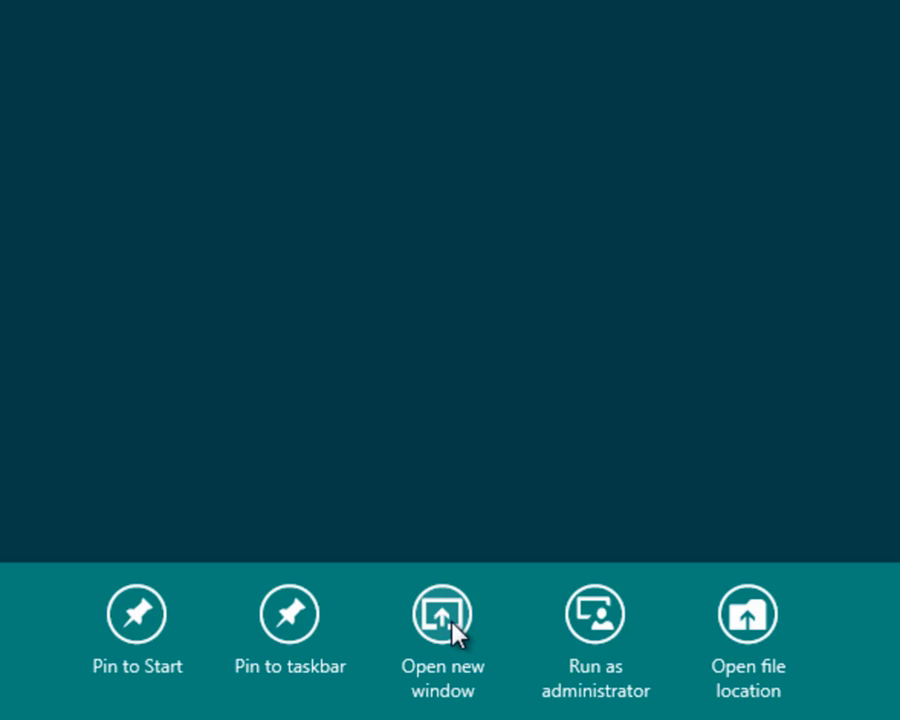
{"action": "key", "text": "super"}
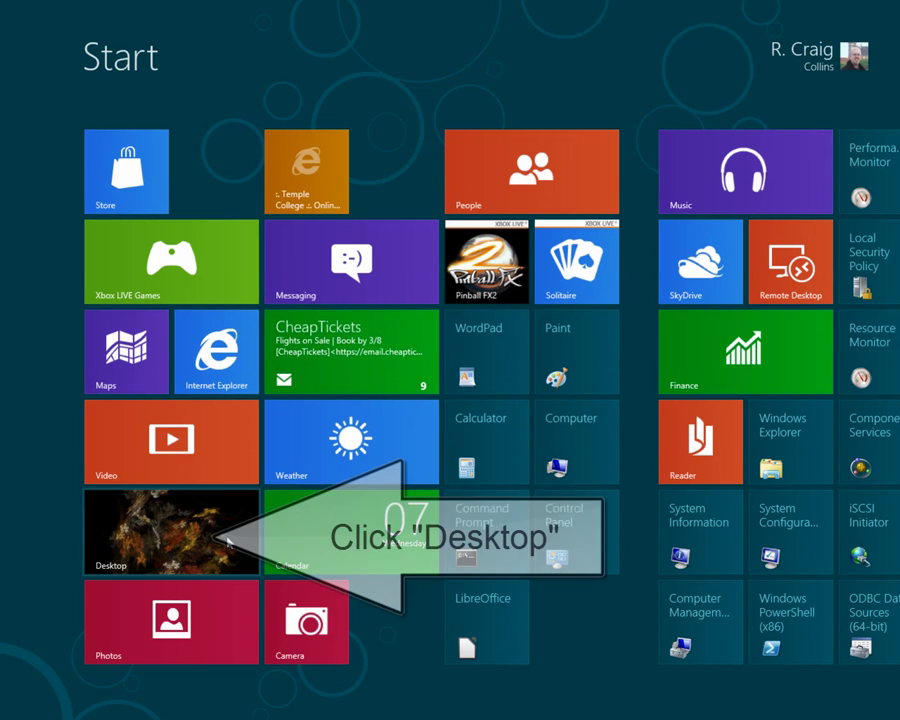
- Use the Desktop tile to show the desktop with its gadgets and shortcuts
{"action": "left_click", "coordinate": [228, 541]}
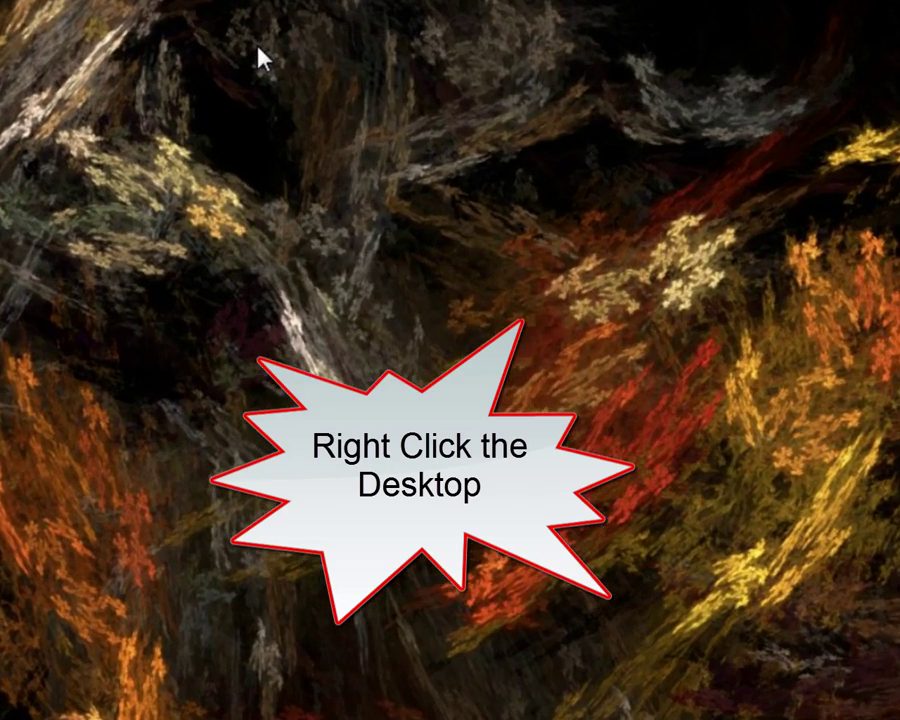
- In Desktop Icon Settings, leave Network unchecked and keep Computer, Recycle Bin and Control Panel shown
{"action": "right_click", "coordinate": [258, 58]}
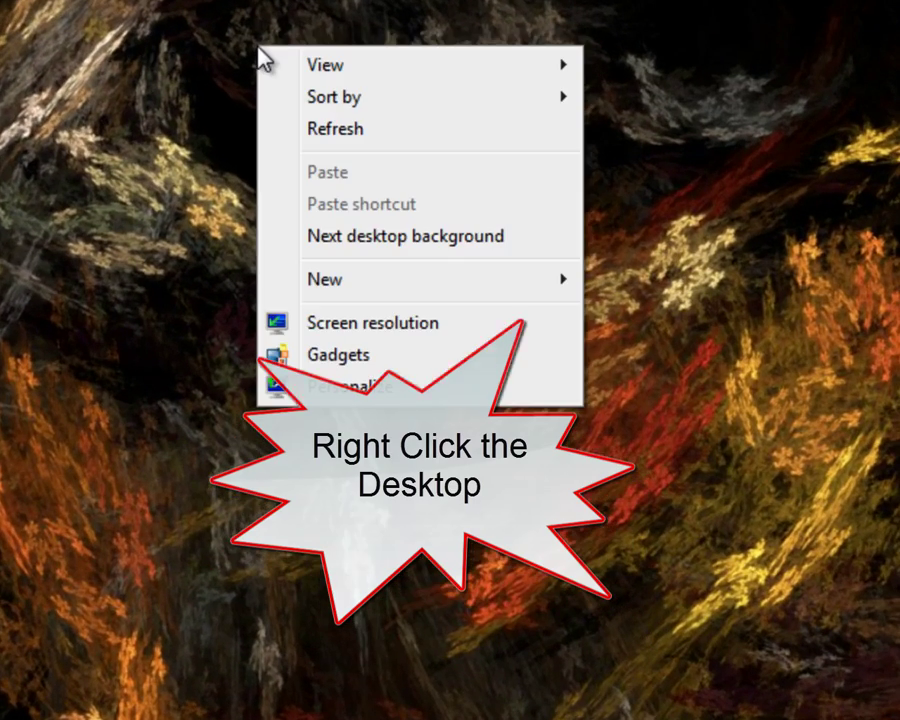
{"action": "left_click", "coordinate": [406, 390]}
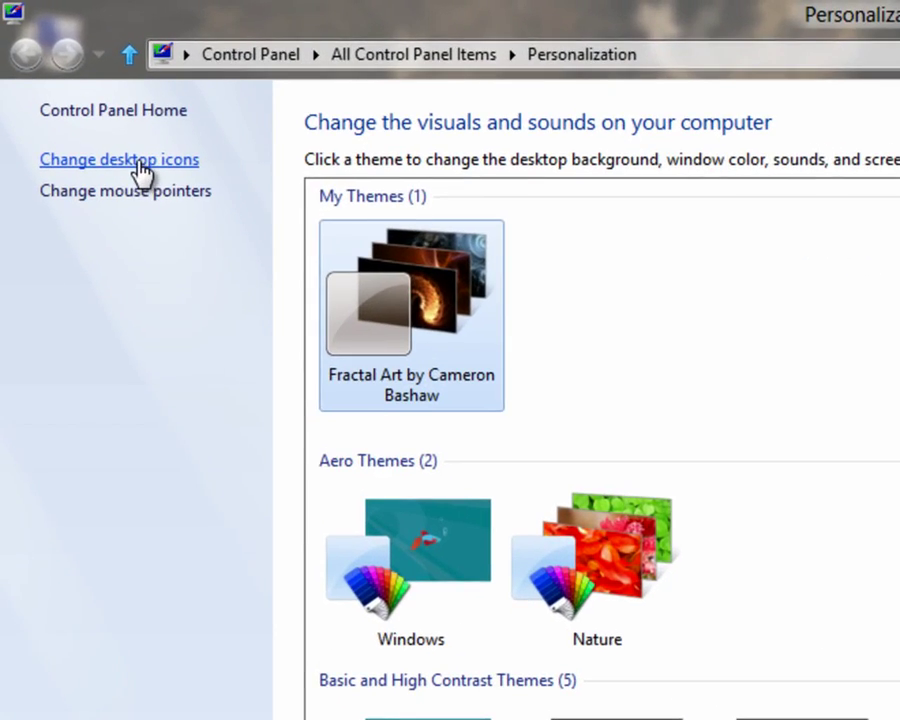
{"action": "left_click", "coordinate": [143, 172]}
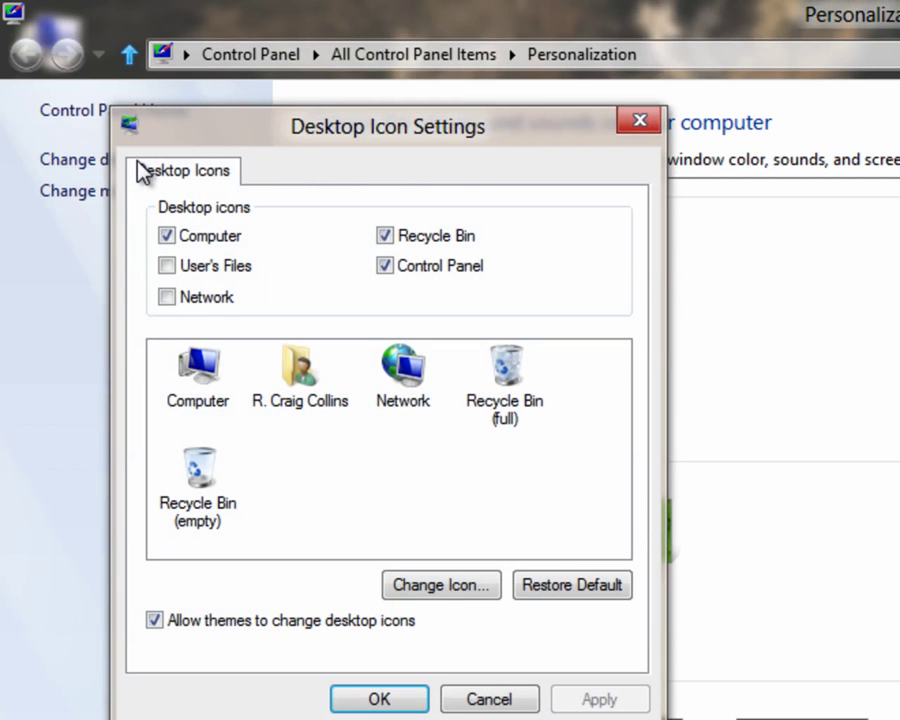
{"action": "left_click", "coordinate": [167, 297]}
{"action": "left_click", "coordinate": [167, 266]}
{"action": "left_click", "coordinate": [167, 297]}
{"action": "left_click", "coordinate": [167, 297]}
{"action": "left_click", "coordinate": [167, 266]}
{"action": "left_click", "coordinate": [167, 297]}
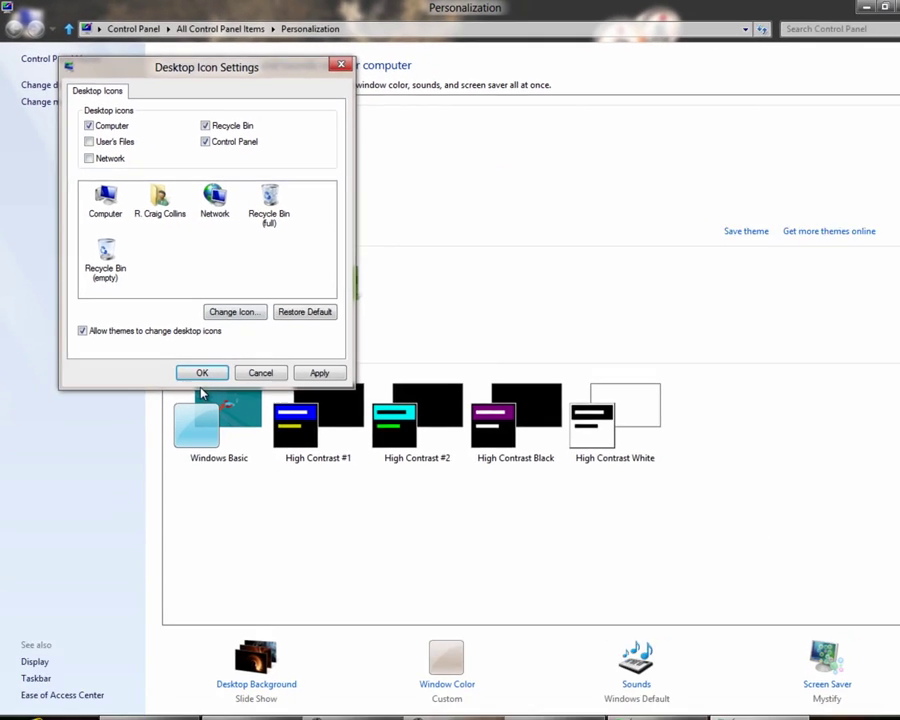
{"action": "left_click", "coordinate": [202, 372]}
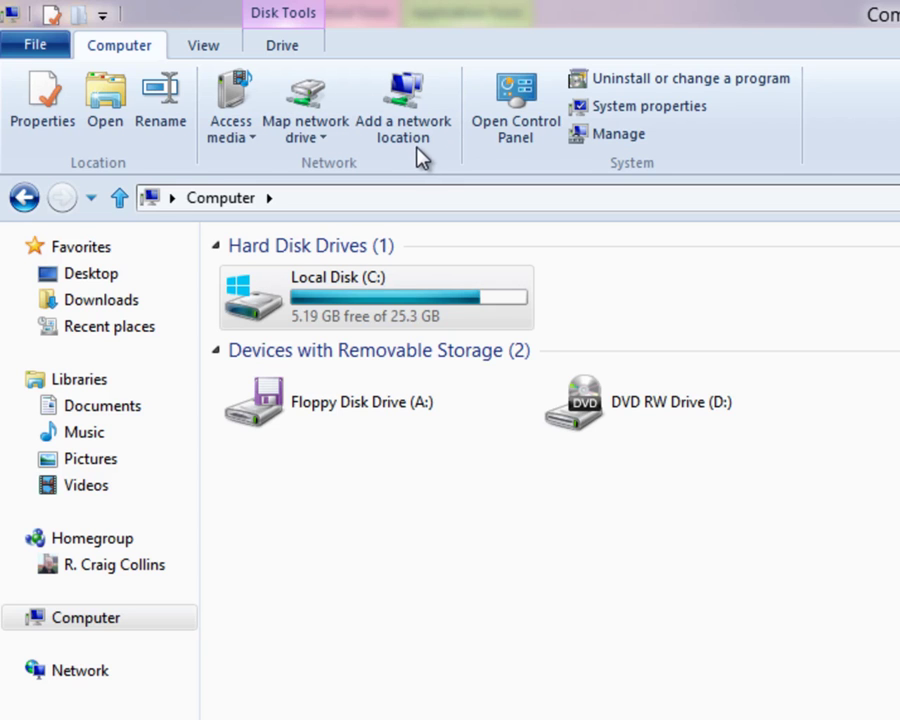
- Open Local Disk (C:) and look at the File menu's Open command prompt options without choosing one
{"action": "double_click", "coordinate": [400, 305]}
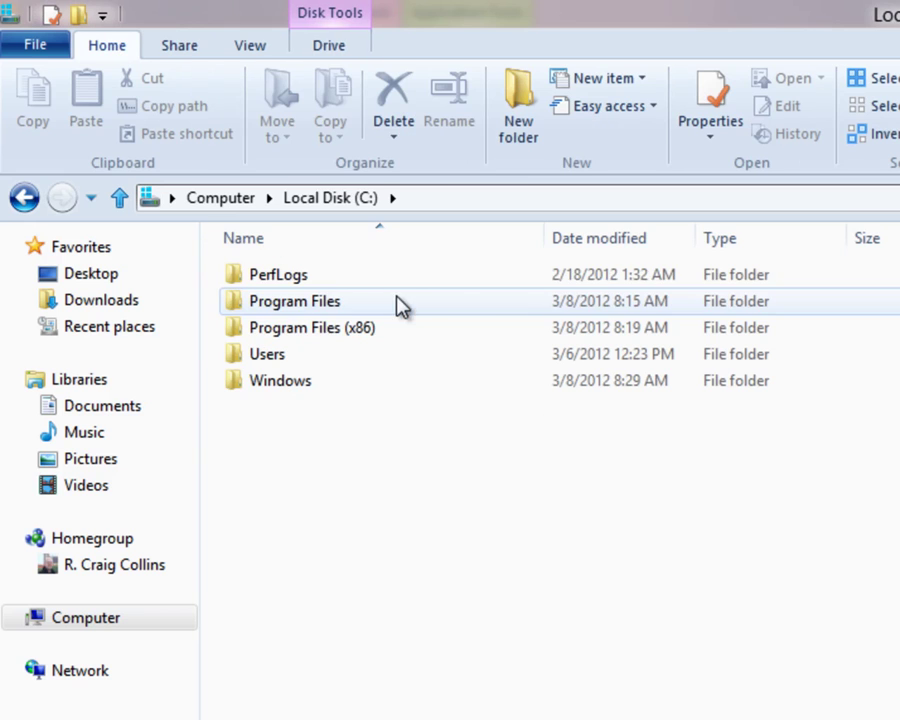
{"action": "left_click", "coordinate": [24, 50]}
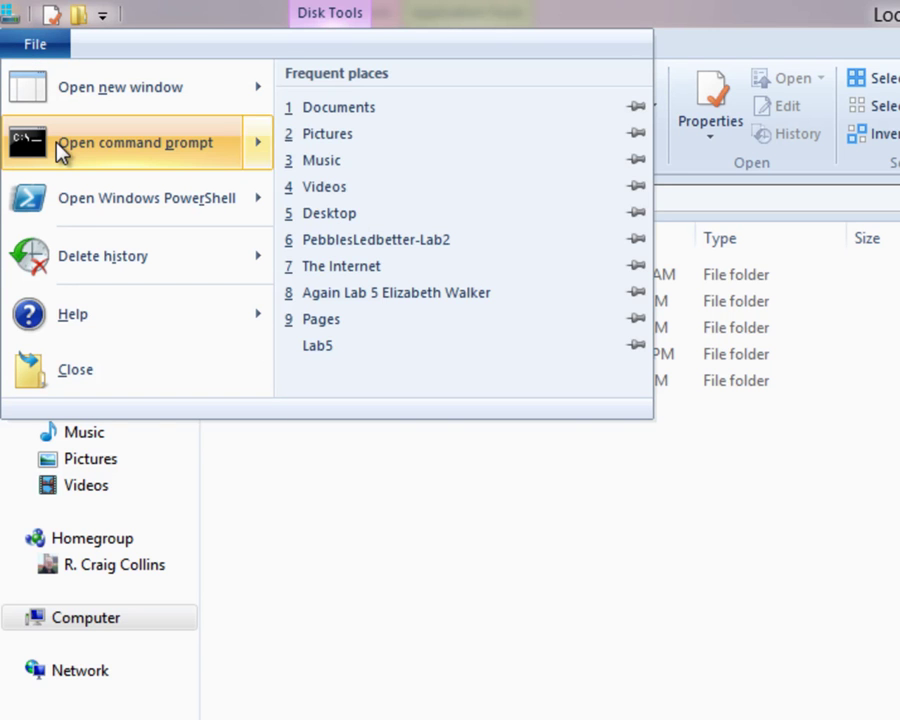
{"action": "mouse_move", "coordinate": [60, 150]}
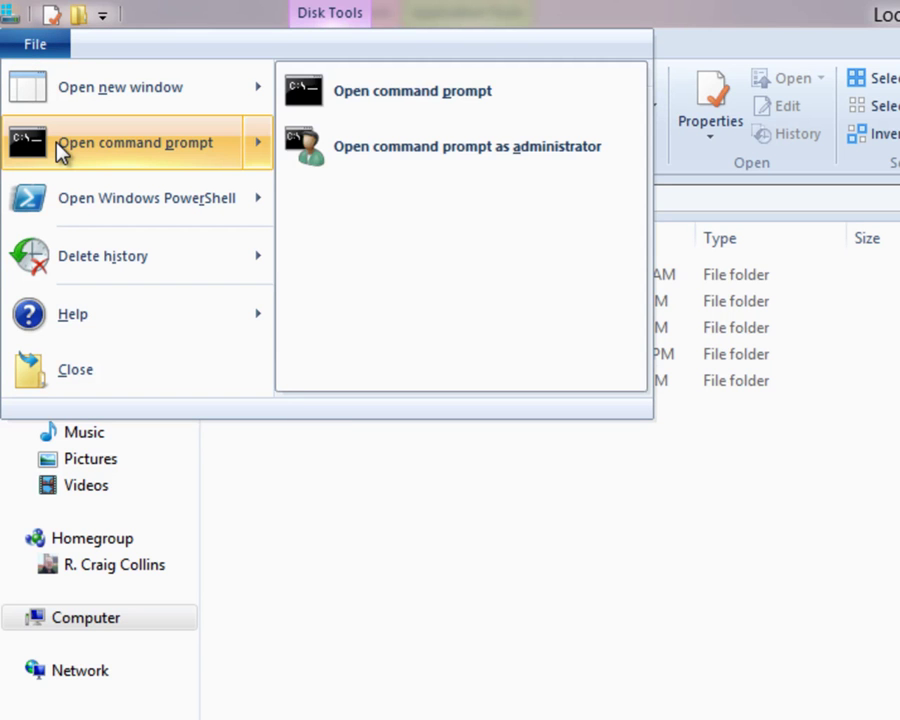
{"action": "left_click", "coordinate": [793, 54]}
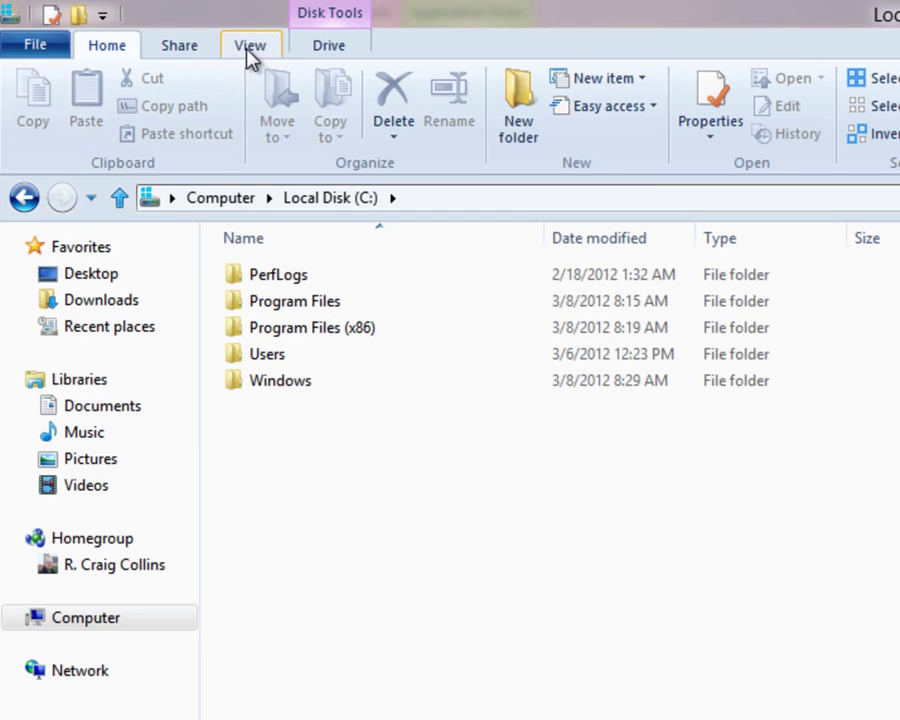
{"action": "left_click", "coordinate": [250, 45]}
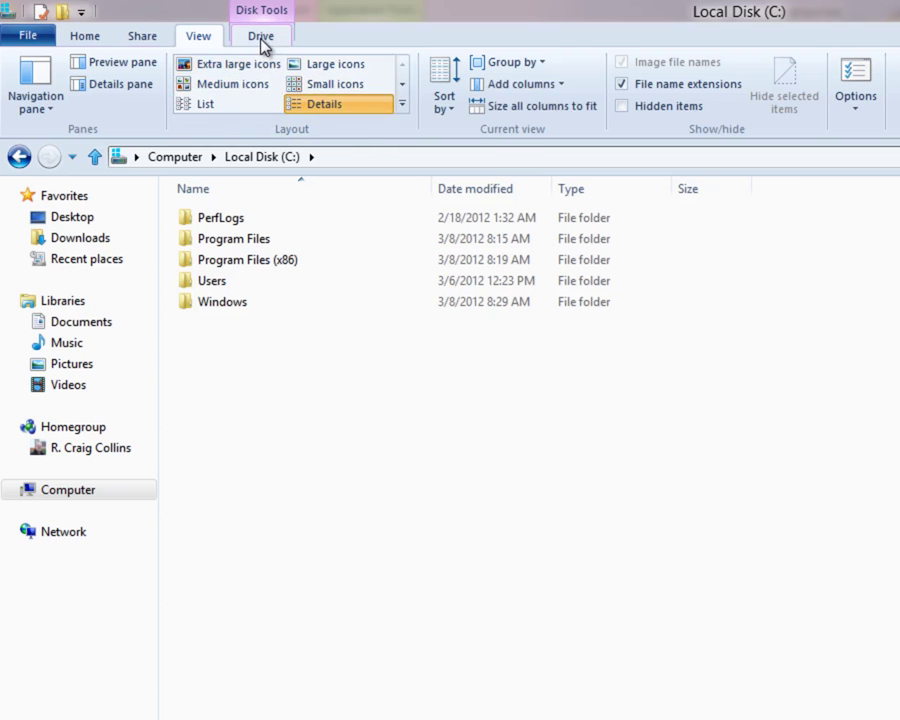
{"action": "left_click", "coordinate": [261, 37]}
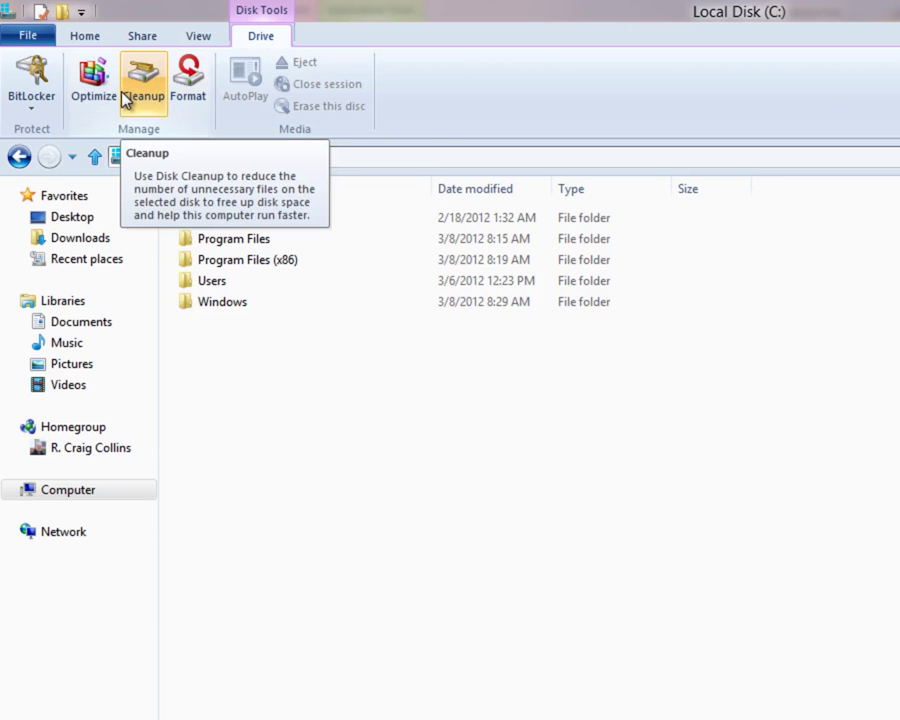
{"action": "left_click", "coordinate": [86, 38]}
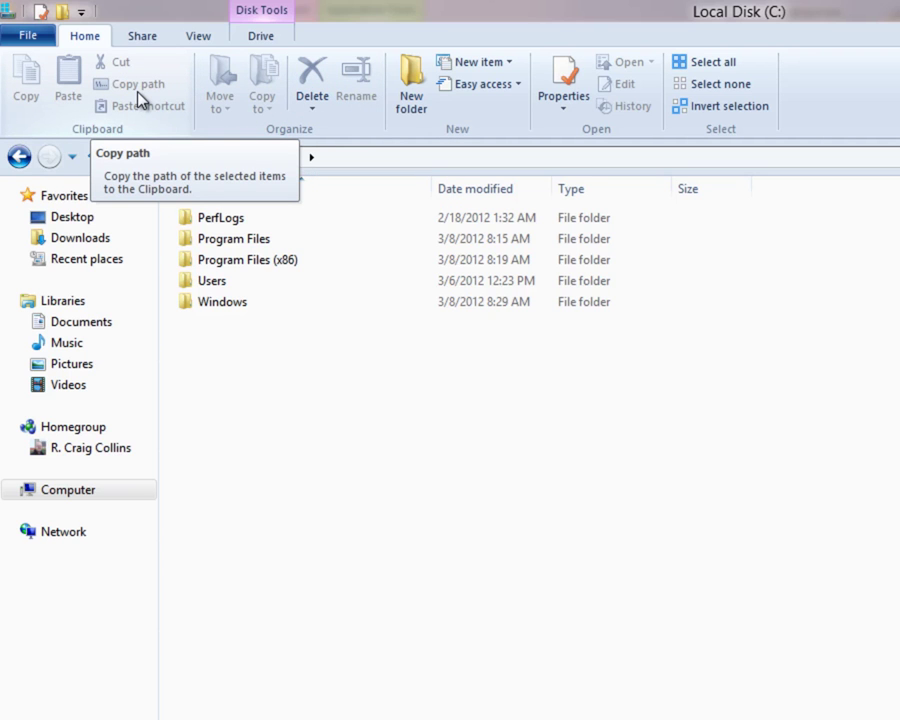
- View the Customize Quick Access Toolbar list, then dismiss it
{"action": "left_click", "coordinate": [82, 13]}
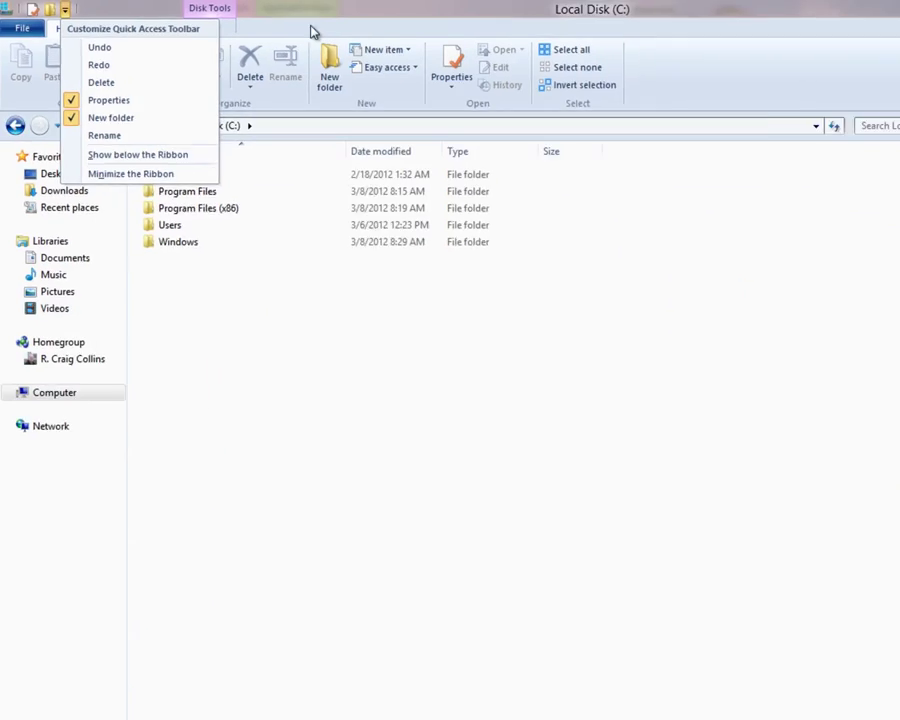
{"action": "left_click", "coordinate": [322, 14]}
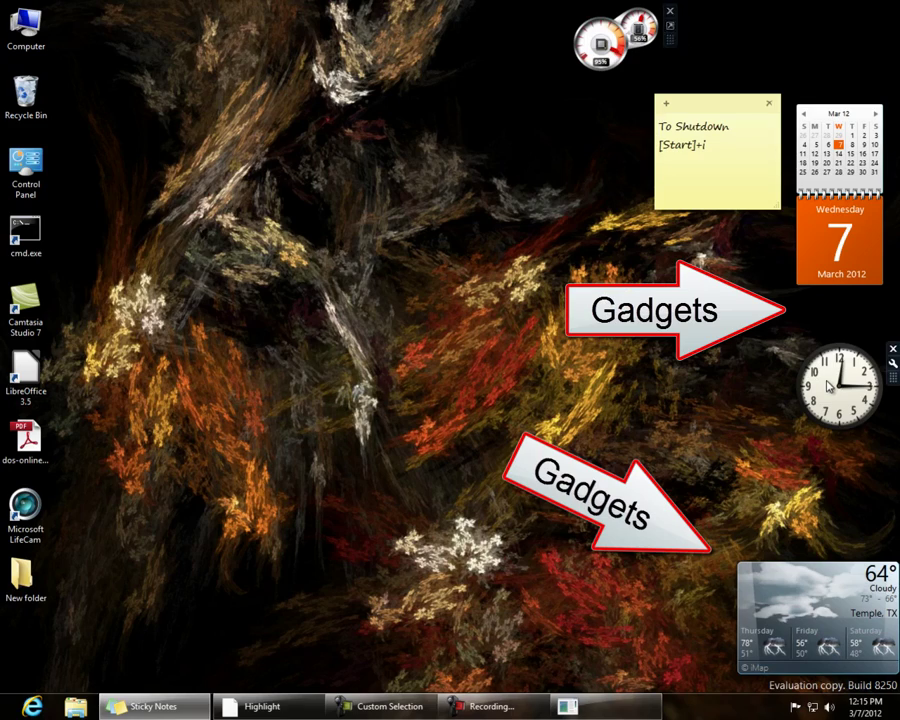
{"action": "right_click", "coordinate": [601, 418]}
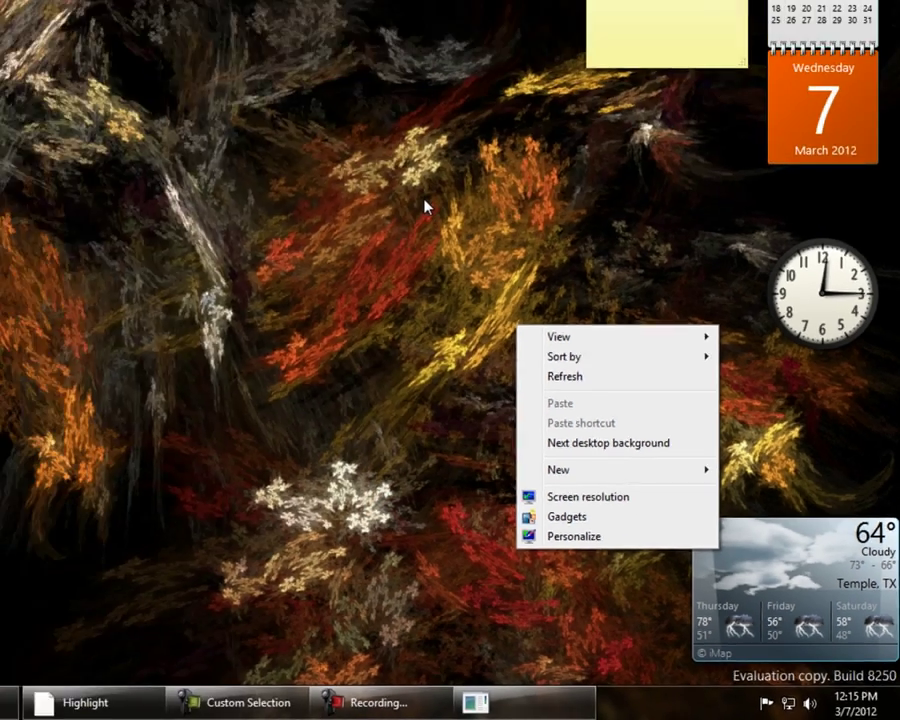
{"action": "left_click", "coordinate": [425, 207]}
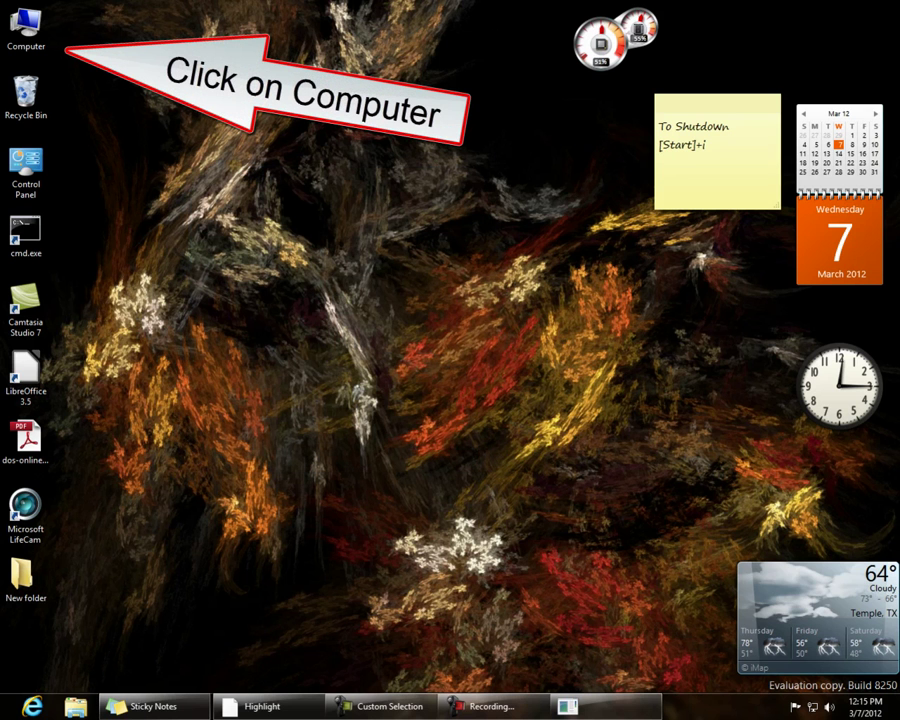
- Browse from Computer to C:\Program Files (x86)\Adobe\Reader 10.0\Reader
{"action": "double_click", "coordinate": [24, 18]}
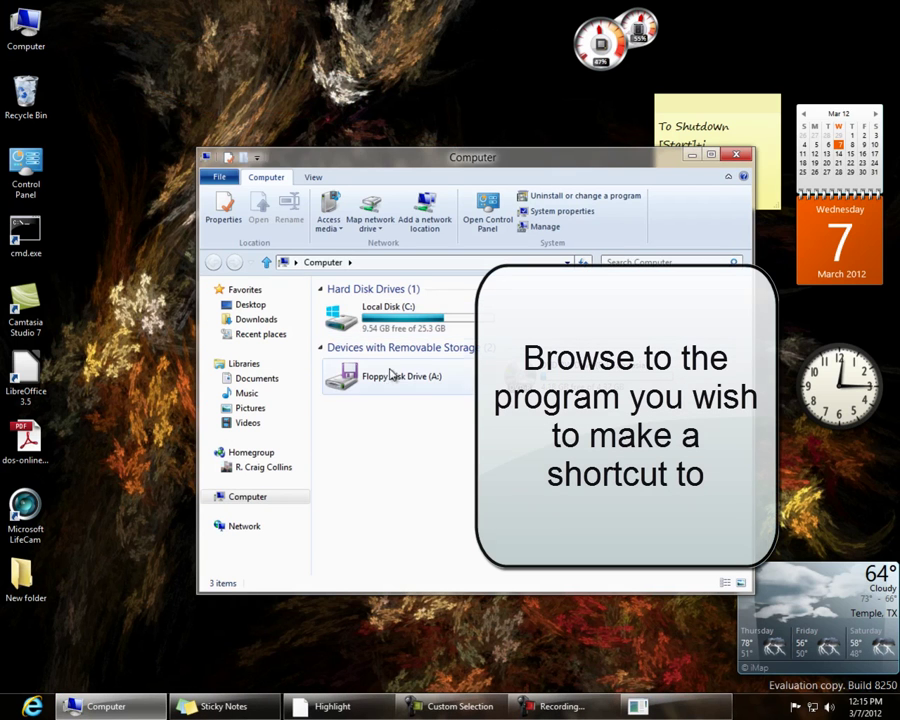
{"action": "double_click", "coordinate": [389, 328]}
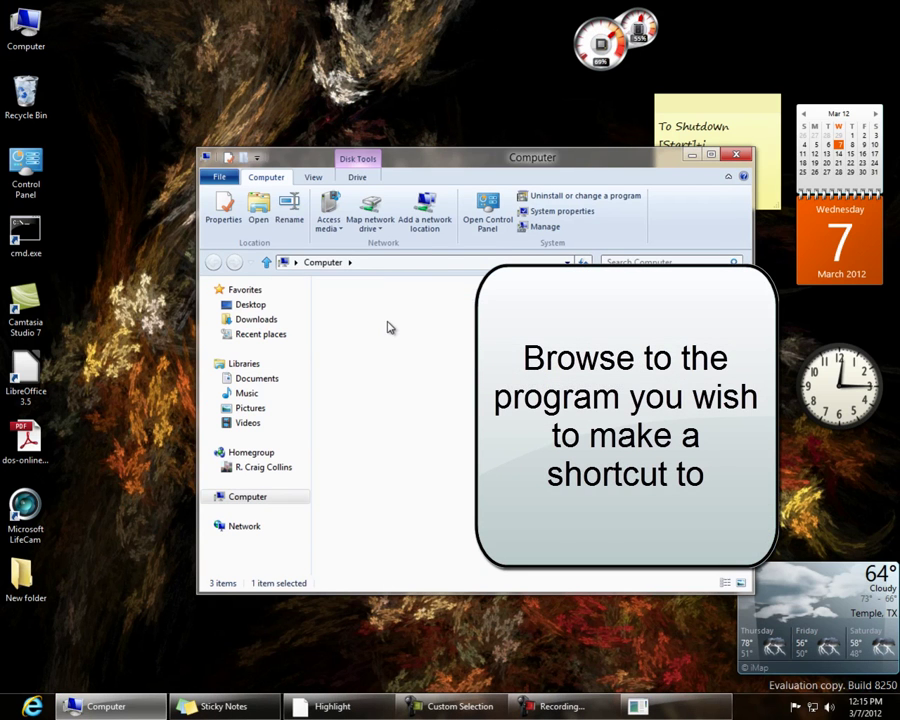
{"action": "double_click", "coordinate": [384, 335]}
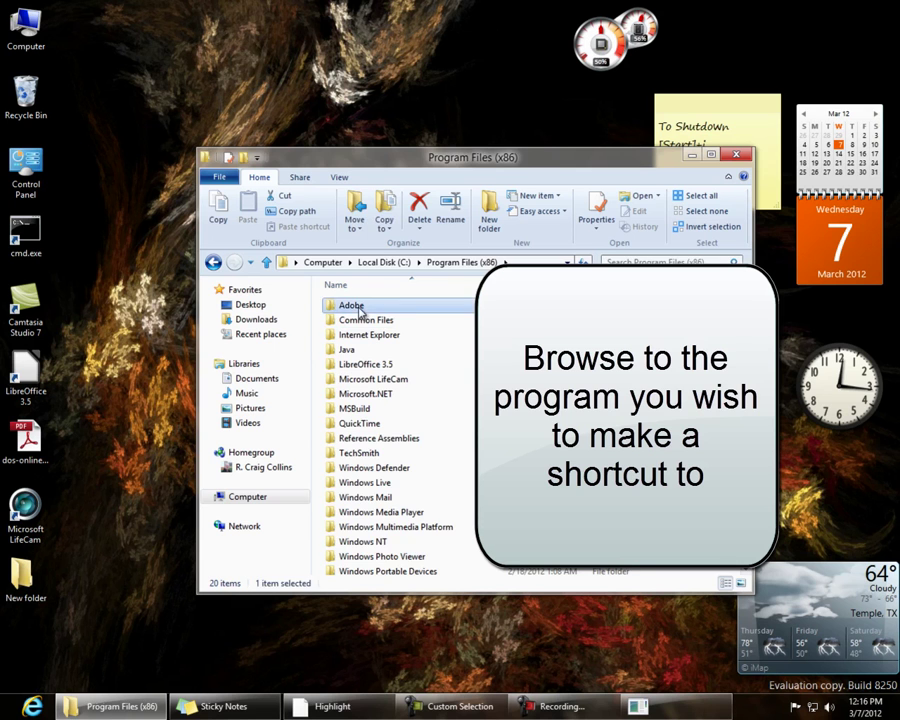
{"action": "double_click", "coordinate": [357, 308]}
{"action": "double_click", "coordinate": [357, 308]}
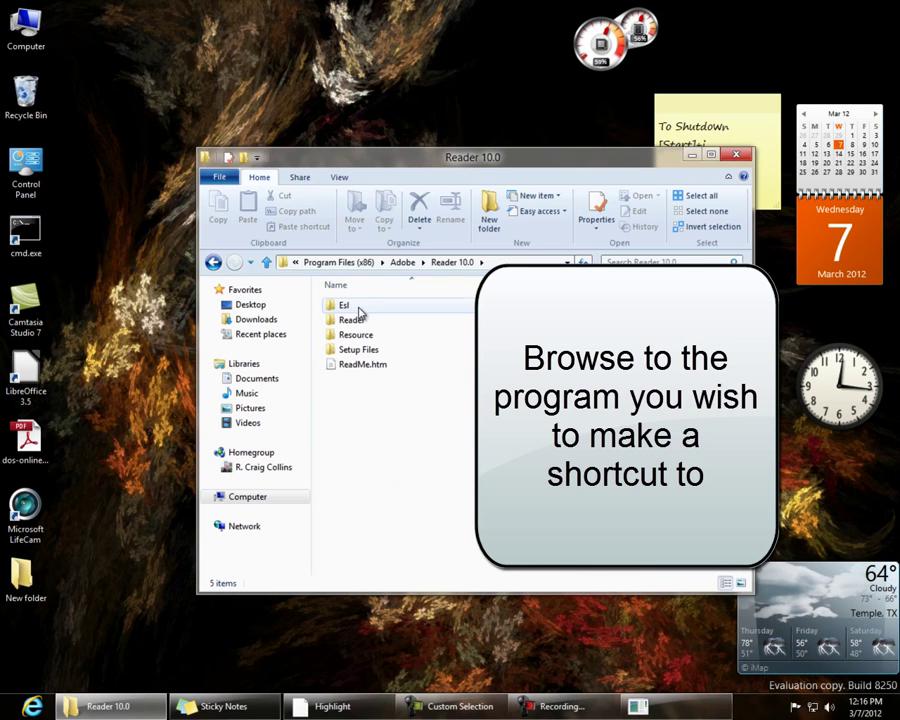
{"action": "double_click", "coordinate": [355, 320]}
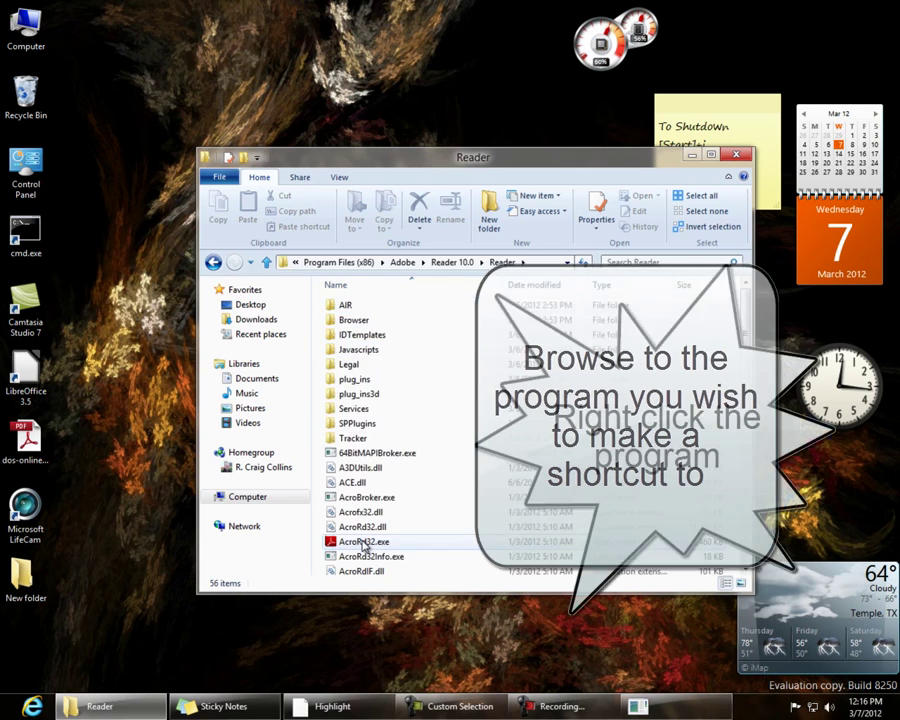
- Show the Send to options for AcroRd32.exe, then close the folder window
{"action": "right_click", "coordinate": [360, 543]}
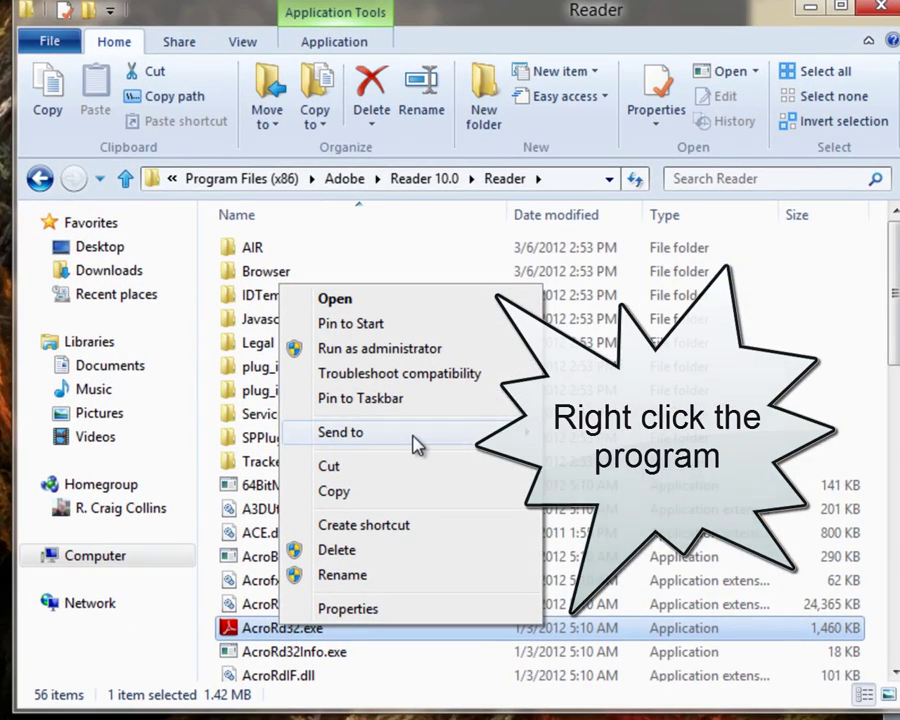
{"action": "mouse_move", "coordinate": [416, 442]}
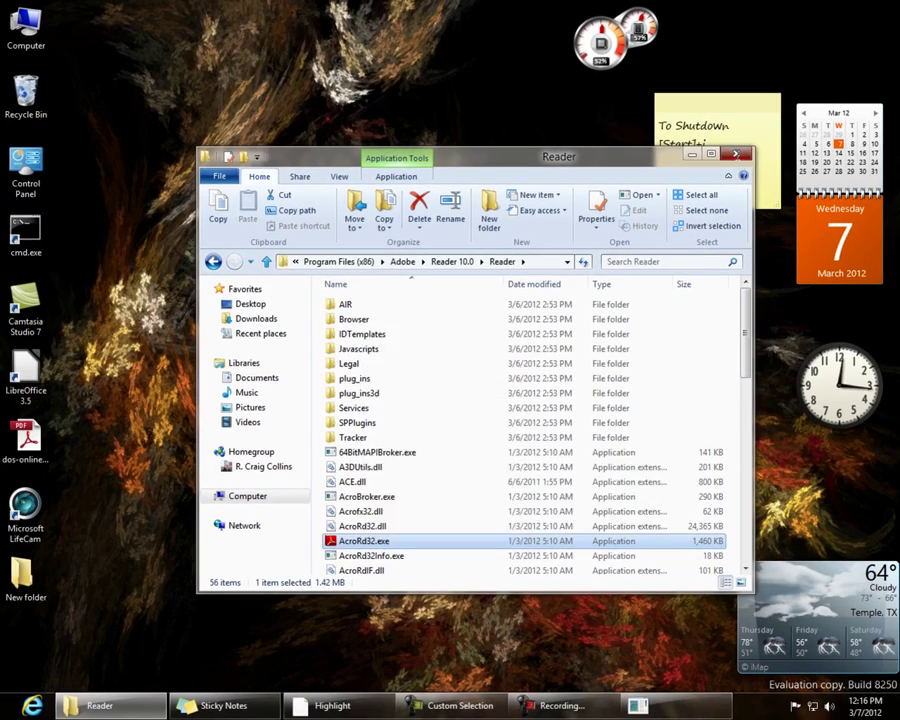
{"action": "left_click", "coordinate": [736, 153]}
{"action": "left_click", "coordinate": [736, 153]}
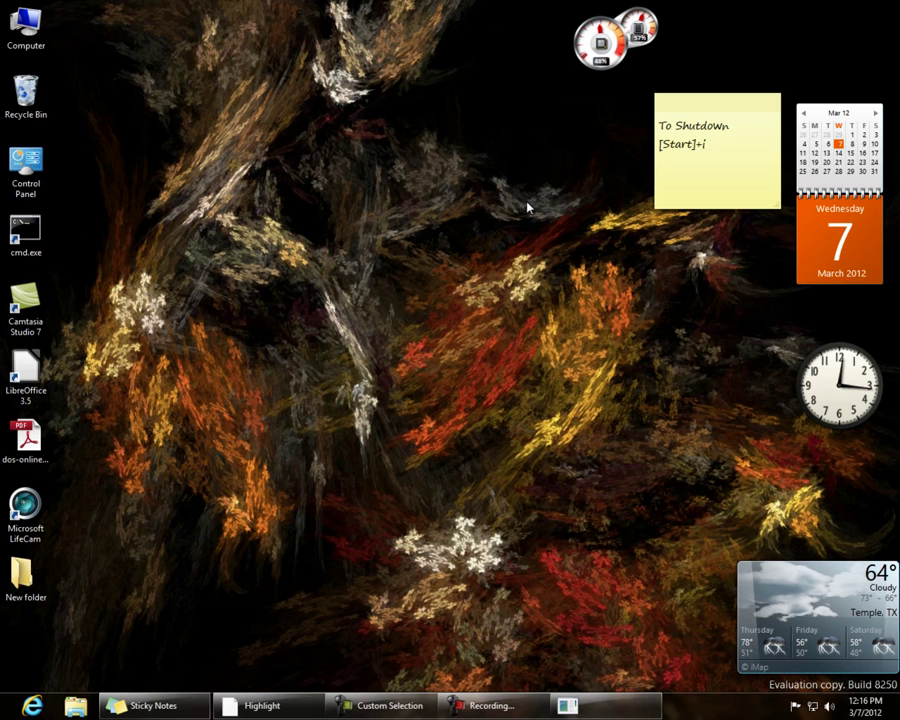
- Cycle to Internet Explorer with Alt+Tab, then show the Windows 8 app switcher with Windows+Tab
{"action": "key", "text": "alt"}
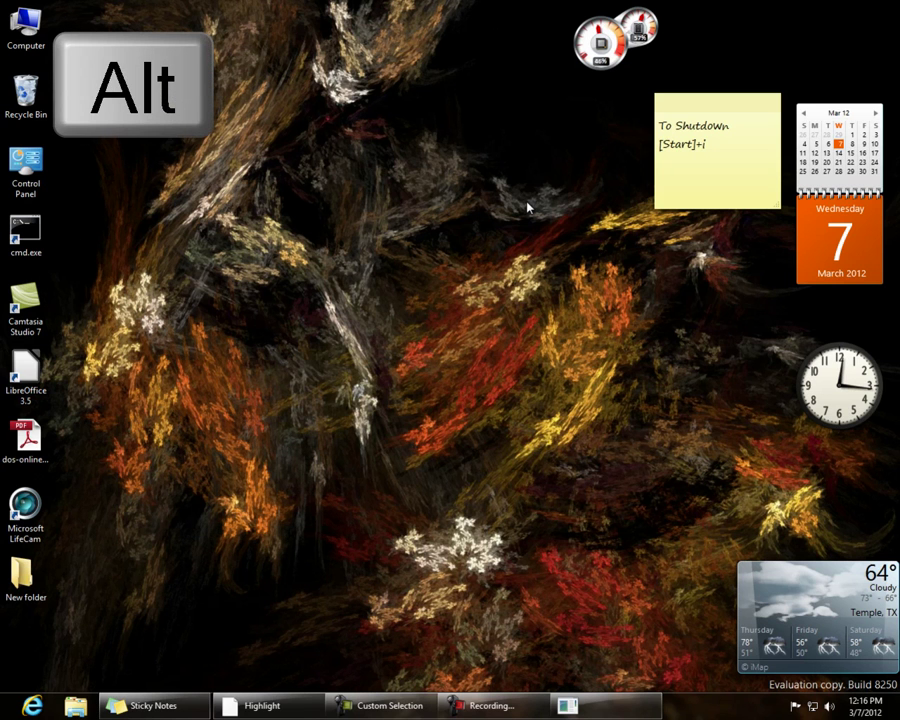
{"action": "key", "text": "alt+Tab"}
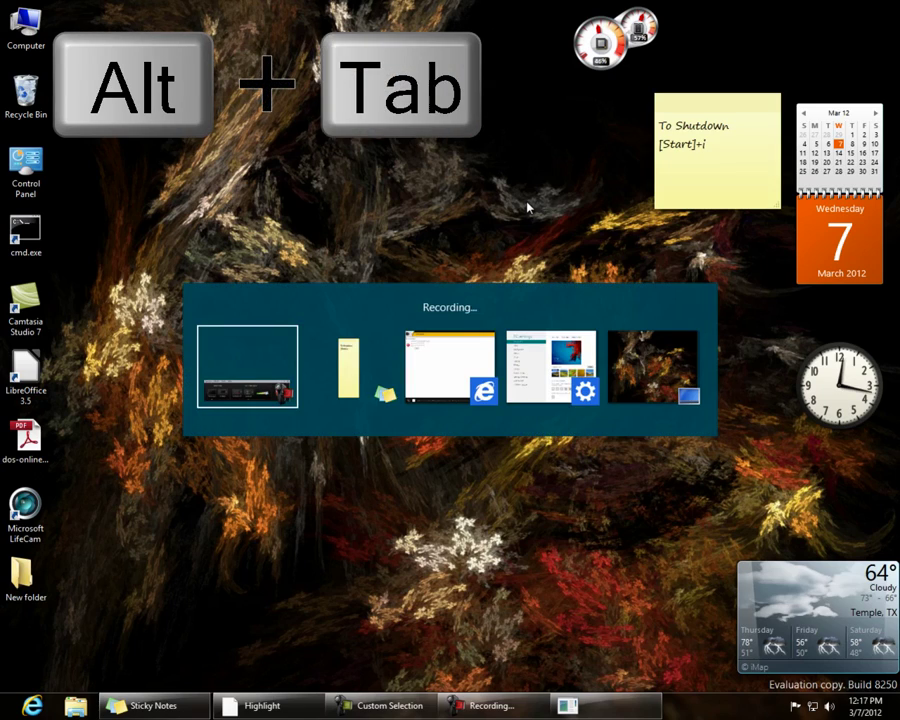
{"action": "key", "text": "alt+Tab"}
{"action": "key", "text": "alt+Tab"}
{"action": "key", "text": "alt+Tab"}
{"action": "key", "text": "alt+Tab"}
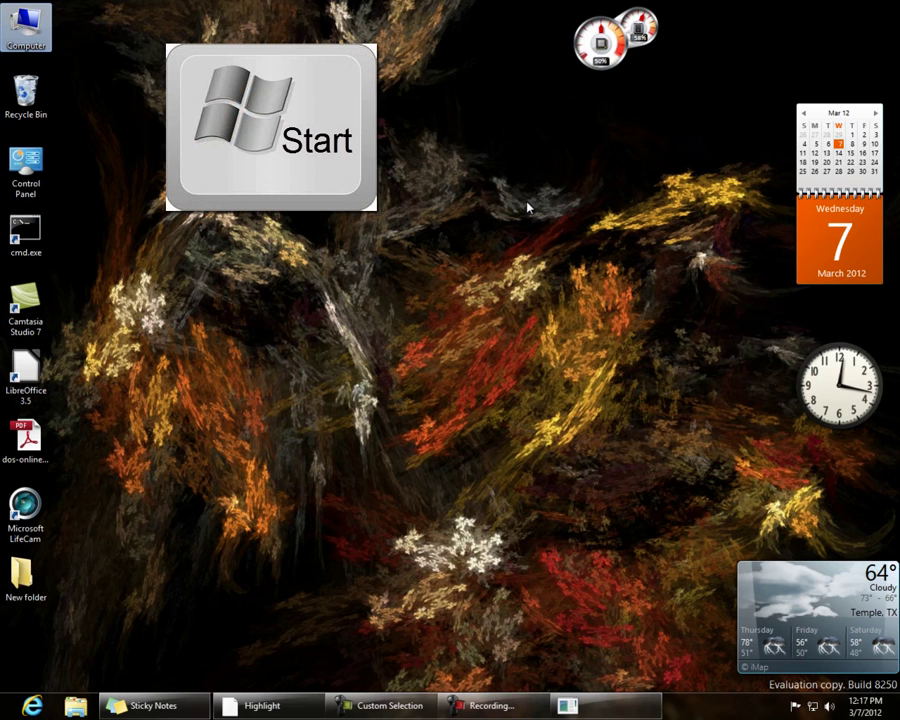
{"action": "key", "text": "super+Tab"}
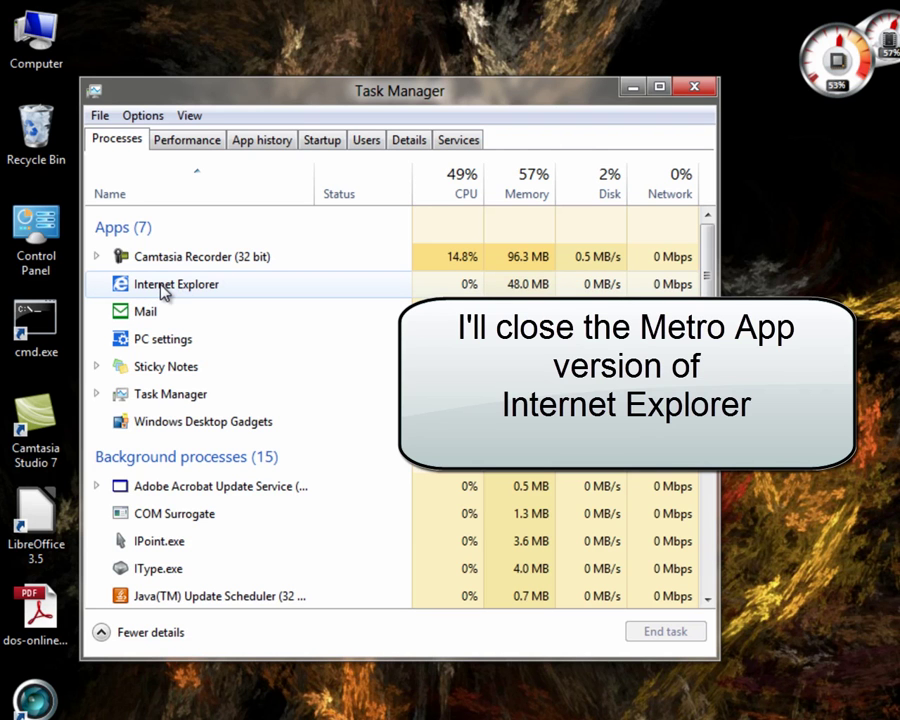
- End the Internet Explorer task in Task Manager, then close Task Manager
{"action": "left_click", "coordinate": [163, 288]}
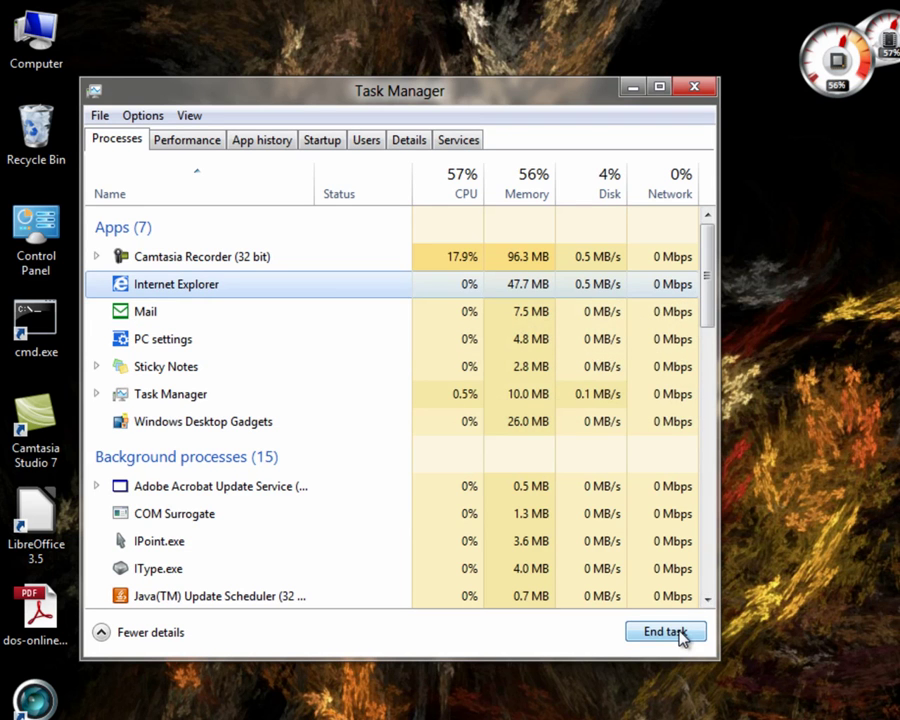
{"action": "left_click", "coordinate": [680, 637]}
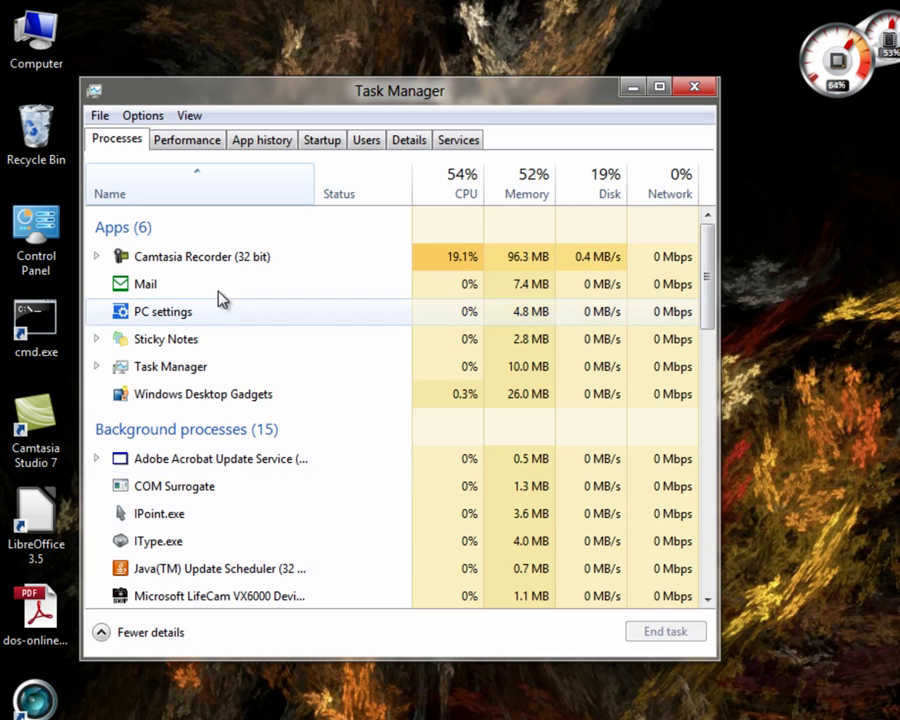
{"action": "left_click", "coordinate": [690, 87]}
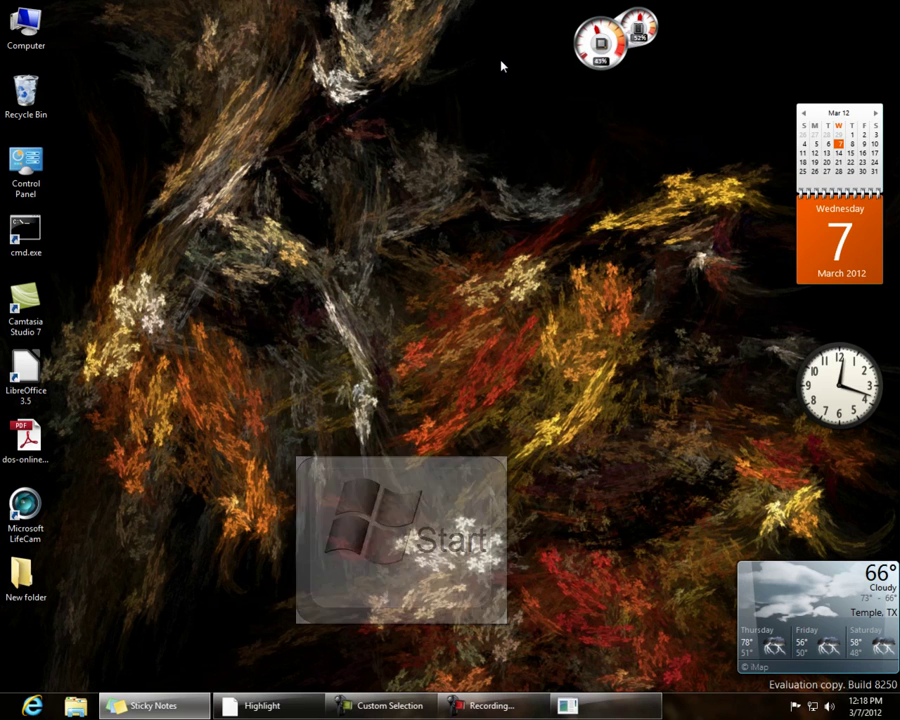
- Show the charms bar and open the Settings charm with its Power options
{"action": "mouse_move", "coordinate": [897, 688]}
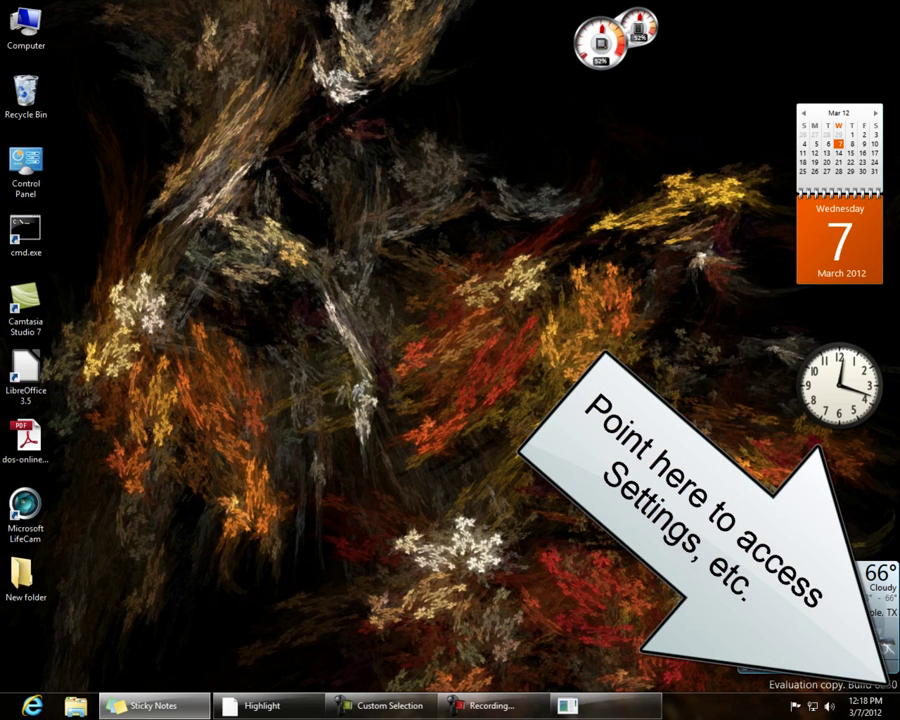
{"action": "mouse_move", "coordinate": [893, 660]}
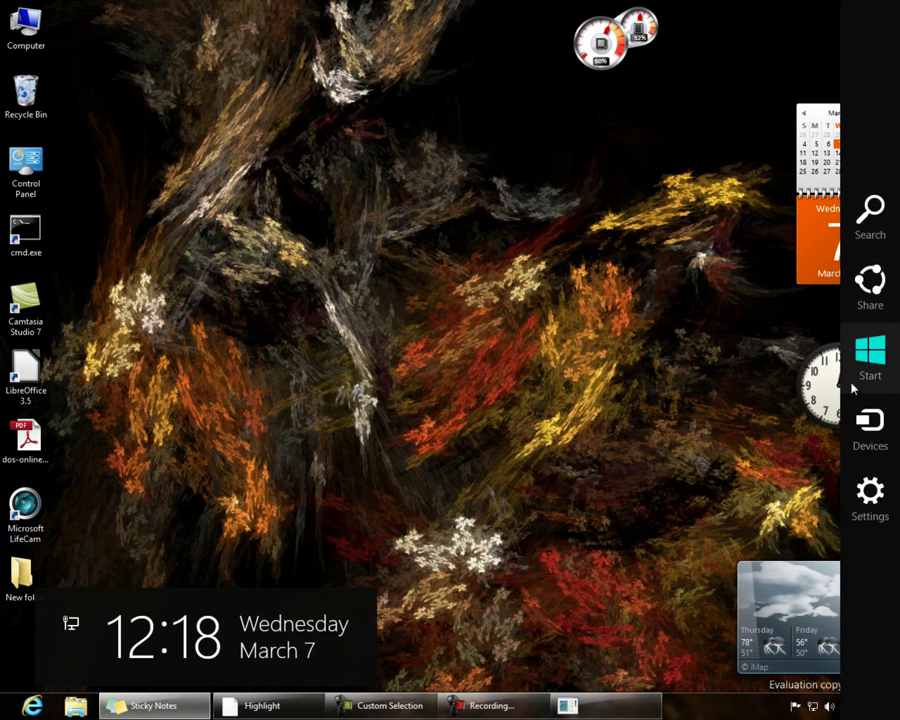
{"action": "left_click", "coordinate": [870, 495]}
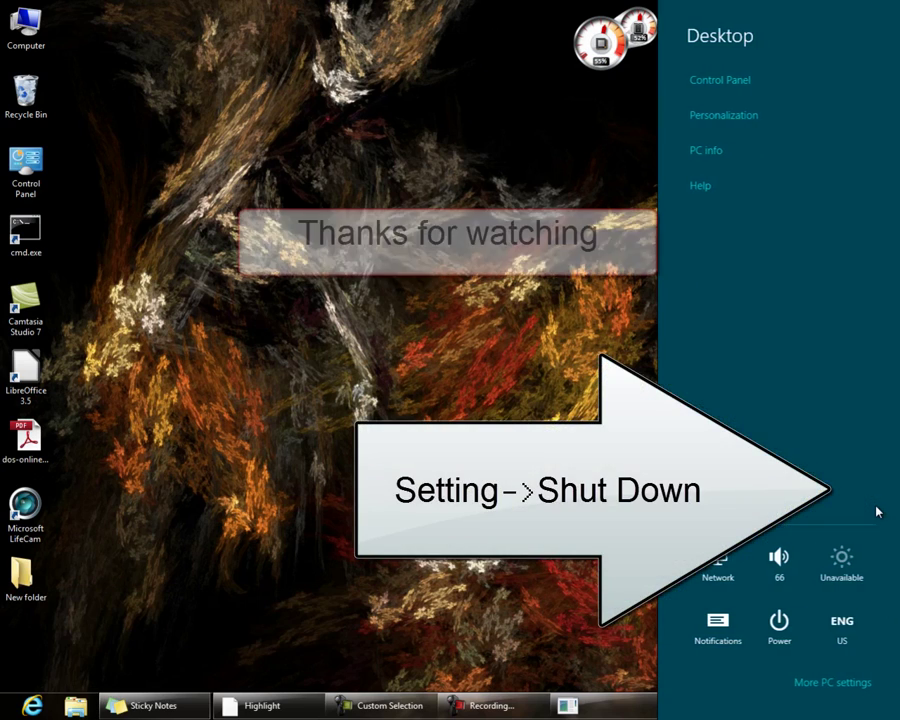